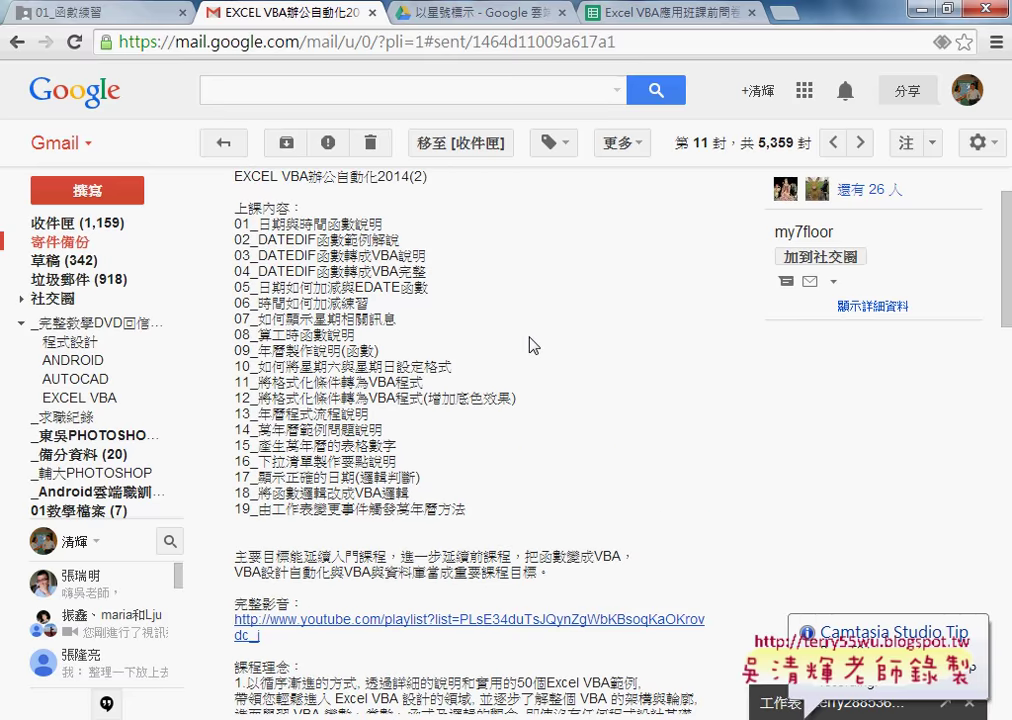
{"action": "scroll", "coordinate": [533, 343], "scroll_direction": "up", "scroll_amount": 1}
- Scroll the course email and open its YouTube playlist link in a new background tab
{"action": "scroll", "coordinate": [533, 343], "scroll_direction": "down", "scroll_amount": 2}
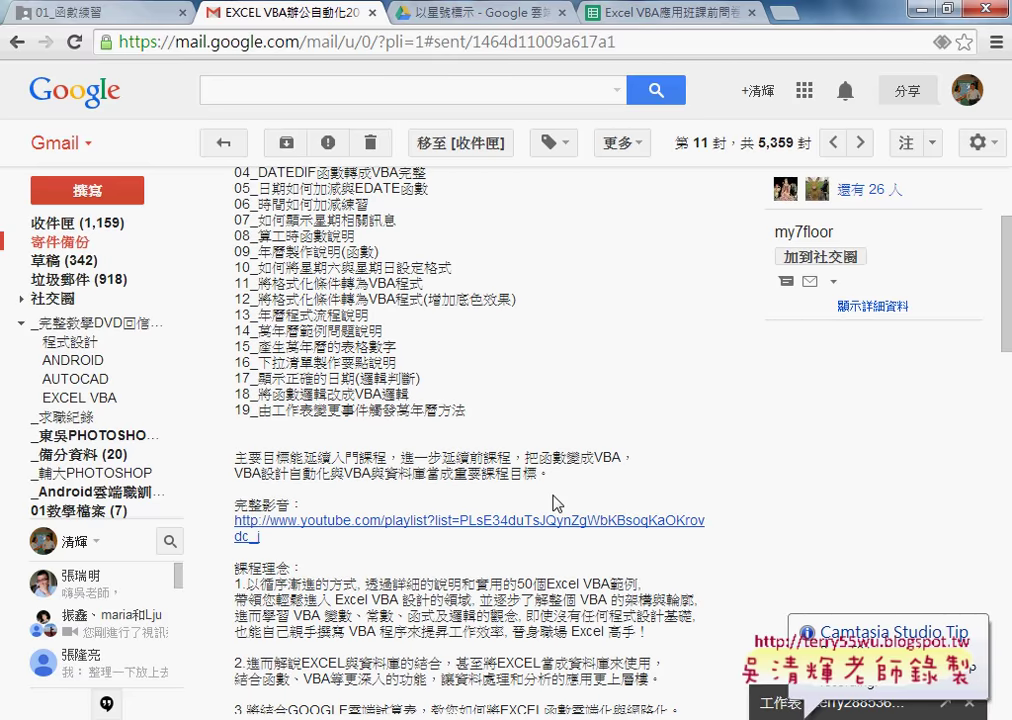
{"action": "scroll", "coordinate": [449, 390], "scroll_direction": "down", "scroll_amount": 1}
{"action": "scroll", "coordinate": [447, 340], "scroll_direction": "down", "scroll_amount": 1}
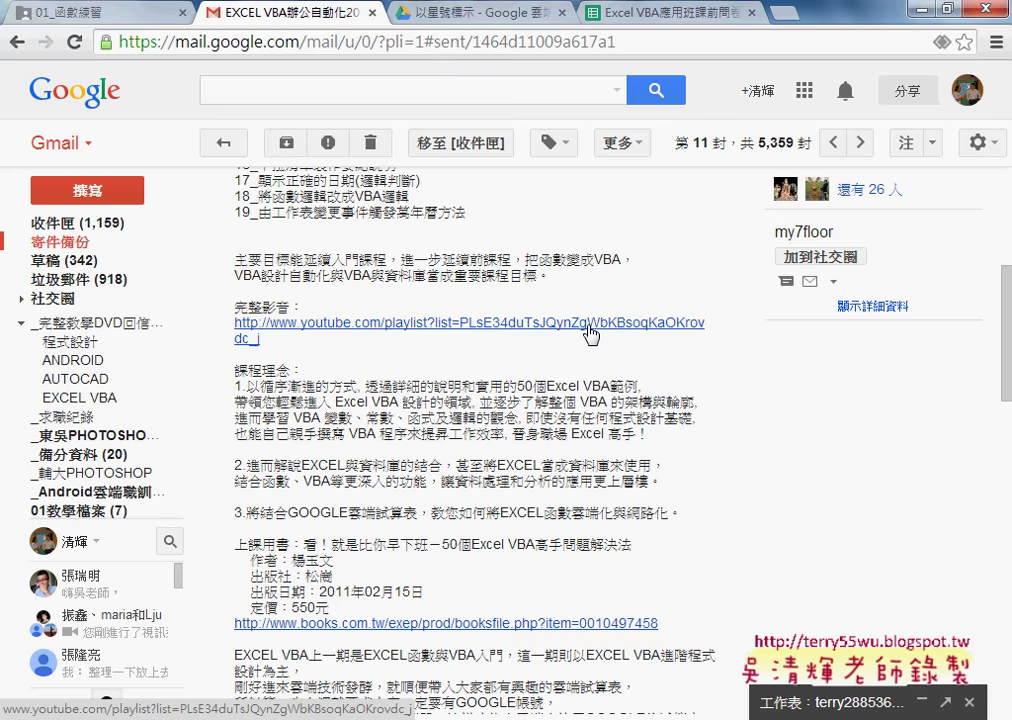
{"action": "middle_click", "coordinate": [588, 335]}
- Scroll further down the email, then switch to the YouTube playlist tab
{"action": "scroll", "coordinate": [575, 360], "scroll_direction": "down", "scroll_amount": 1}
{"action": "scroll", "coordinate": [540, 440], "scroll_direction": "down", "scroll_amount": 1}
{"action": "scroll", "coordinate": [535, 455], "scroll_direction": "down", "scroll_amount": 1}
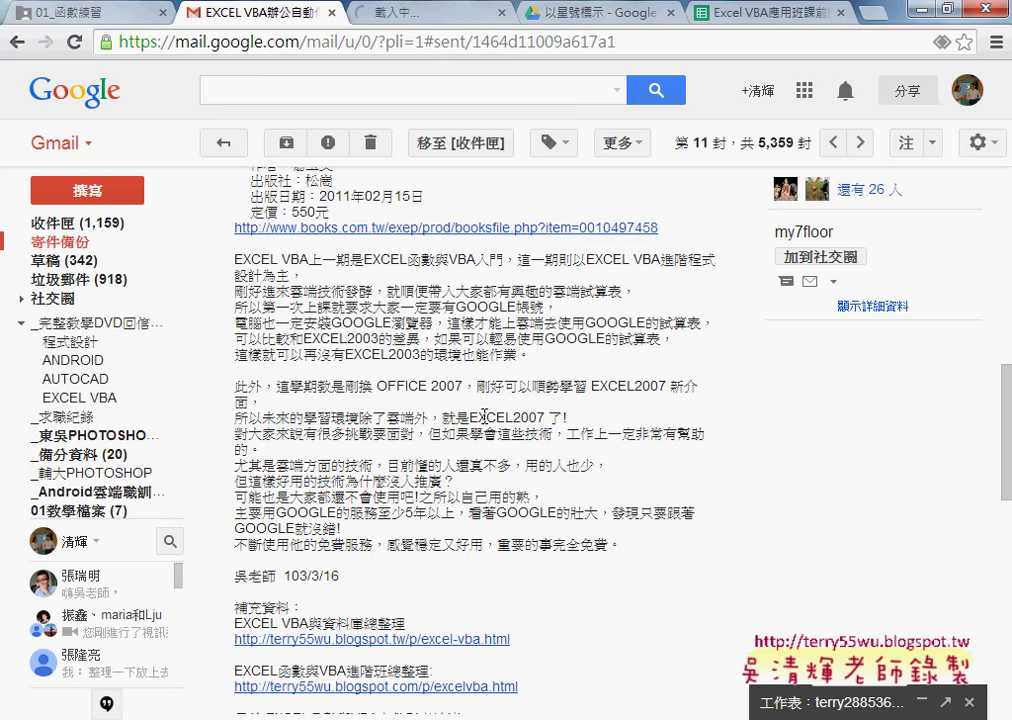
{"action": "scroll", "coordinate": [501, 434], "scroll_direction": "down", "scroll_amount": 1}
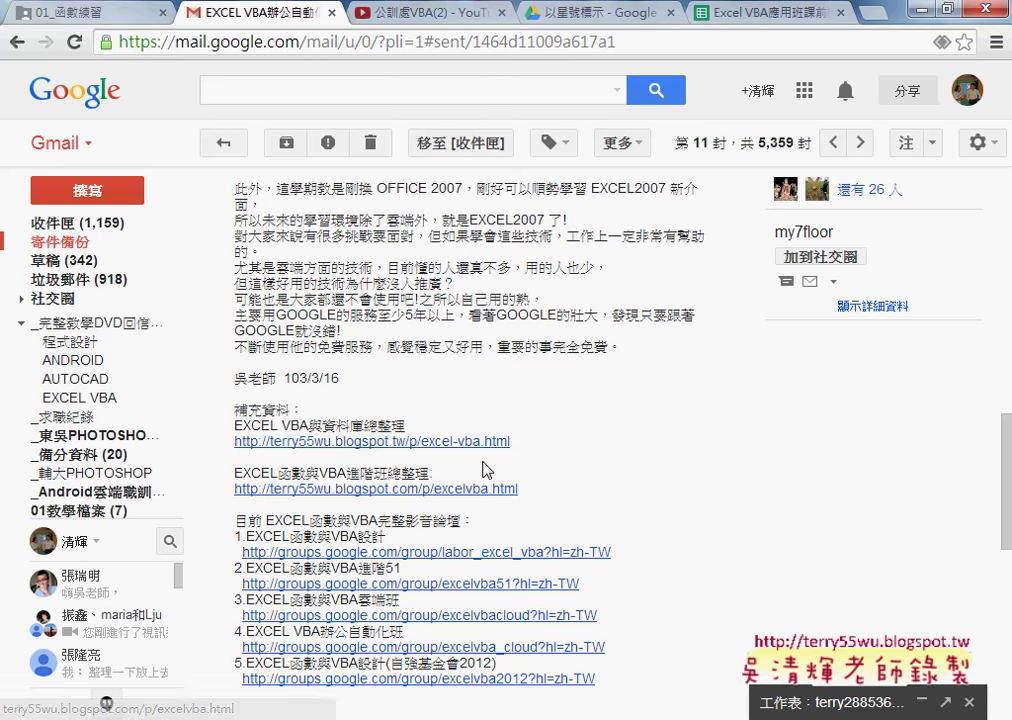
{"action": "left_click", "coordinate": [441, 18]}
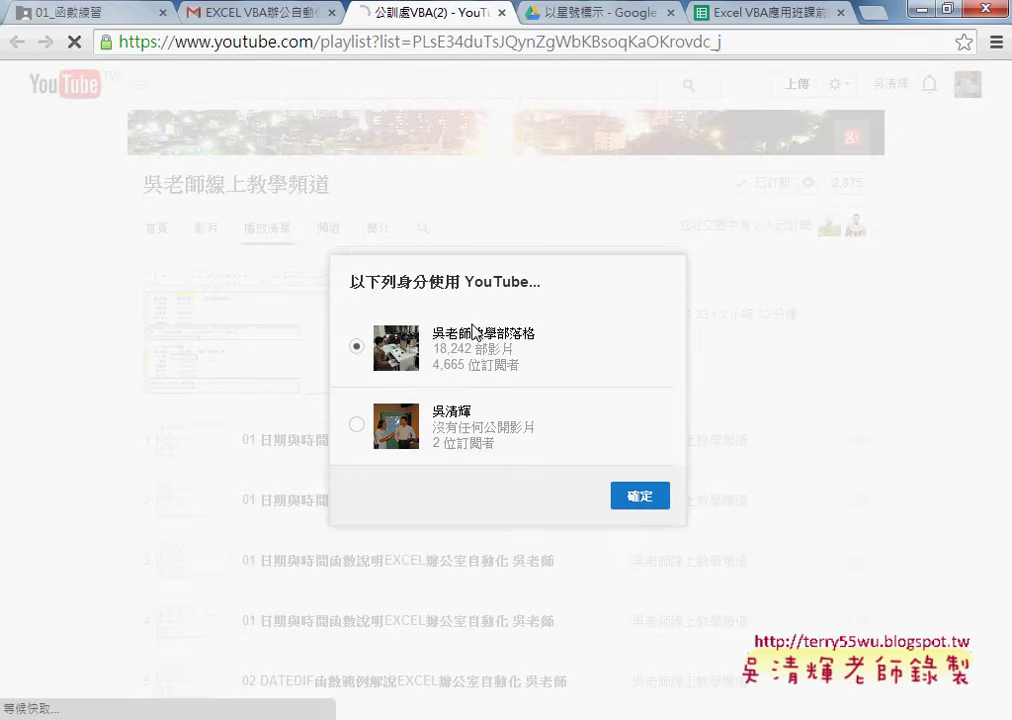
- Choose the teaching channel account in the chooser and confirm with 確定
{"action": "left_click", "coordinate": [357, 425]}
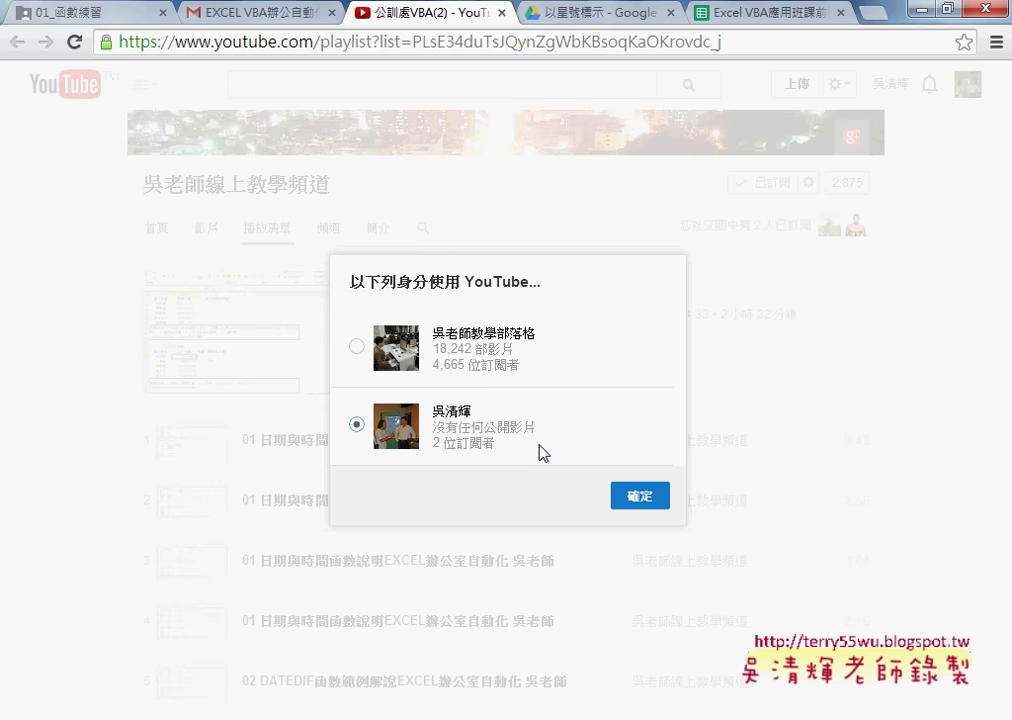
{"action": "left_click", "coordinate": [358, 347]}
{"action": "left_click", "coordinate": [642, 494]}
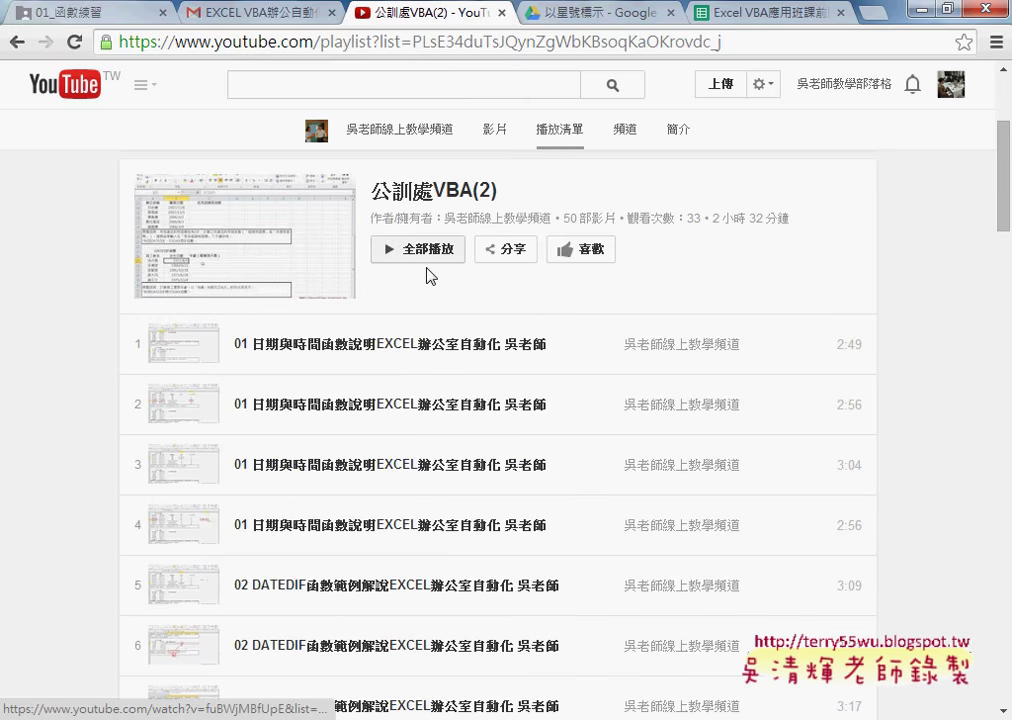
- Scroll through the 公訓處VBA(2) playlist's 50 lesson videos down to lesson 19
{"action": "scroll", "coordinate": [451, 347], "scroll_direction": "down", "scroll_amount": 2}
{"action": "scroll", "coordinate": [452, 355], "scroll_direction": "down", "scroll_amount": 1}
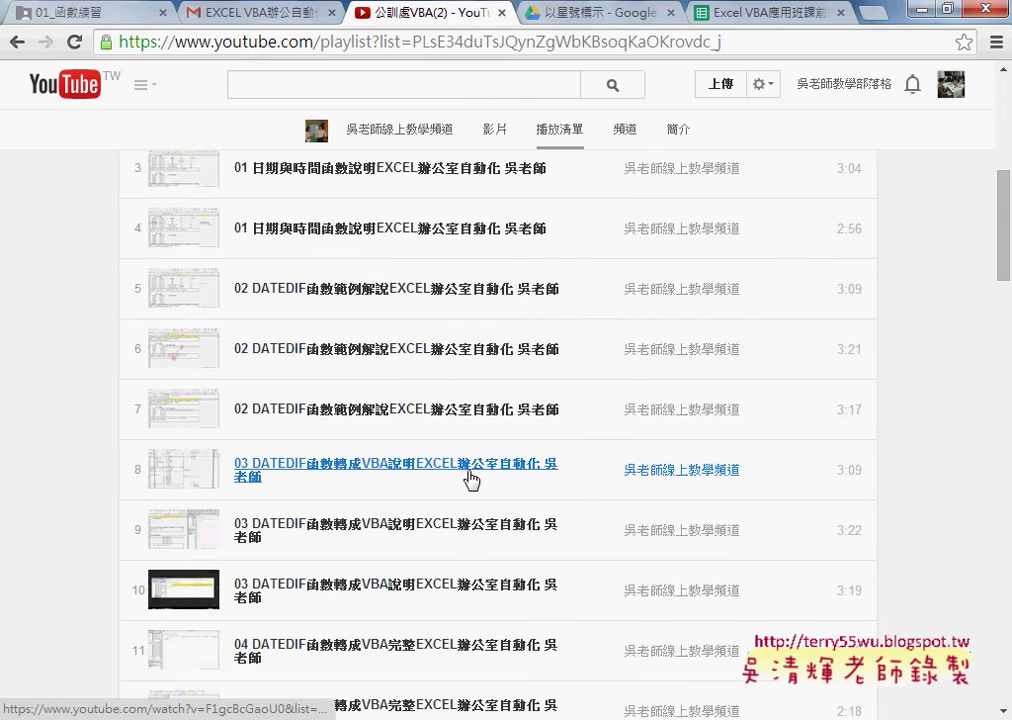
{"action": "scroll", "coordinate": [471, 478], "scroll_direction": "down", "scroll_amount": 2}
{"action": "scroll", "coordinate": [471, 474], "scroll_direction": "down", "scroll_amount": 2}
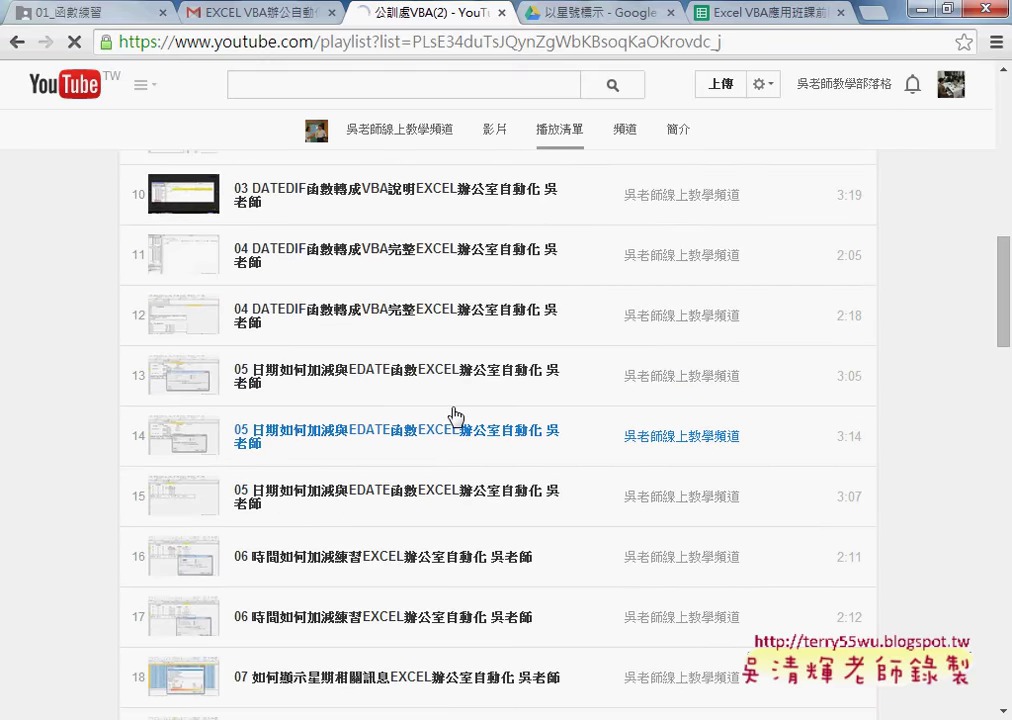
{"action": "scroll", "coordinate": [455, 416], "scroll_direction": "down", "scroll_amount": 6}
{"action": "scroll", "coordinate": [455, 416], "scroll_direction": "up", "scroll_amount": 2}
{"action": "scroll", "coordinate": [455, 418], "scroll_direction": "up", "scroll_amount": 5}
{"action": "scroll", "coordinate": [375, 352], "scroll_direction": "up", "scroll_amount": 3}
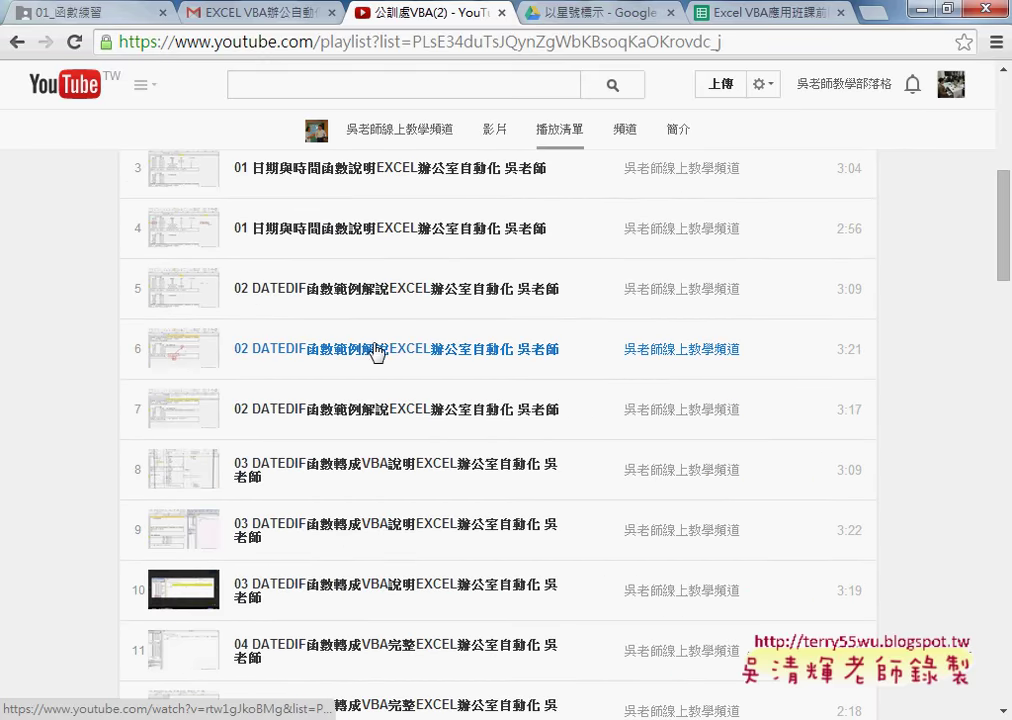
{"action": "scroll", "coordinate": [452, 424], "scroll_direction": "down", "scroll_amount": 8}
{"action": "scroll", "coordinate": [452, 422], "scroll_direction": "down", "scroll_amount": 4}
{"action": "scroll", "coordinate": [452, 421], "scroll_direction": "down", "scroll_amount": 5}
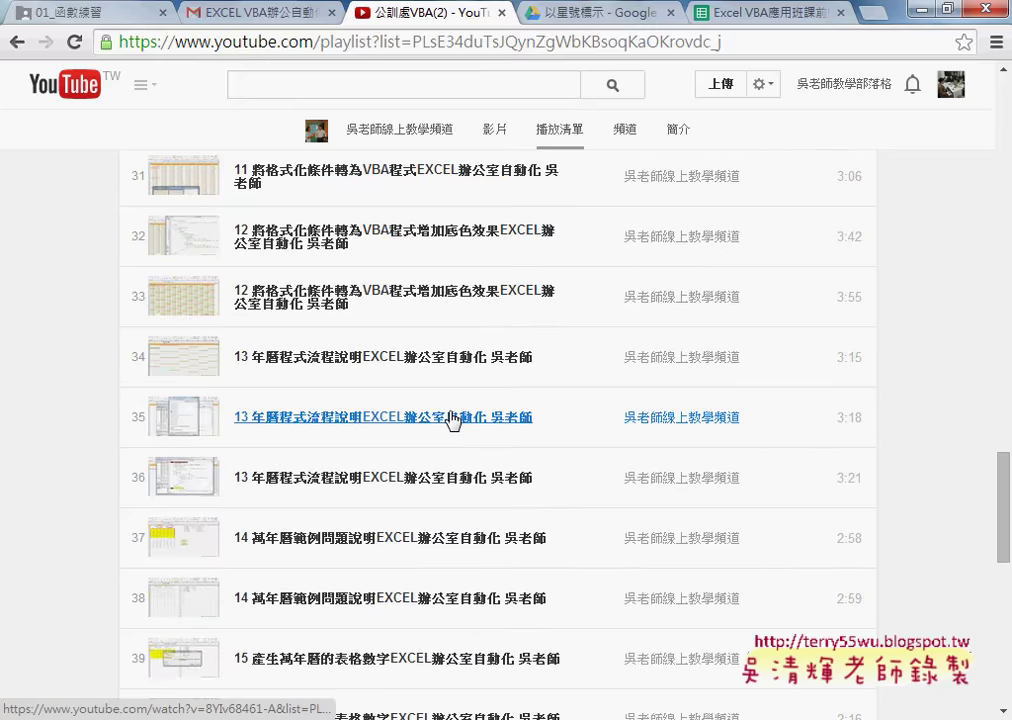
{"action": "scroll", "coordinate": [453, 420], "scroll_direction": "down", "scroll_amount": 2}
{"action": "scroll", "coordinate": [453, 420], "scroll_direction": "down", "scroll_amount": 5}
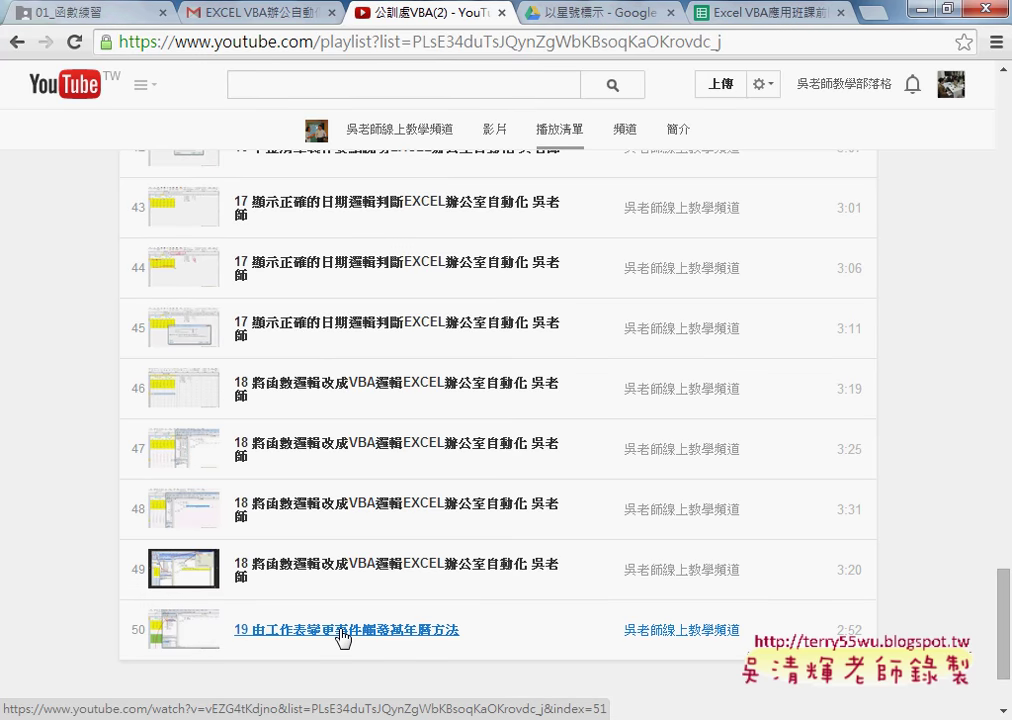
{"action": "scroll", "coordinate": [350, 632], "scroll_direction": "up", "scroll_amount": 1}
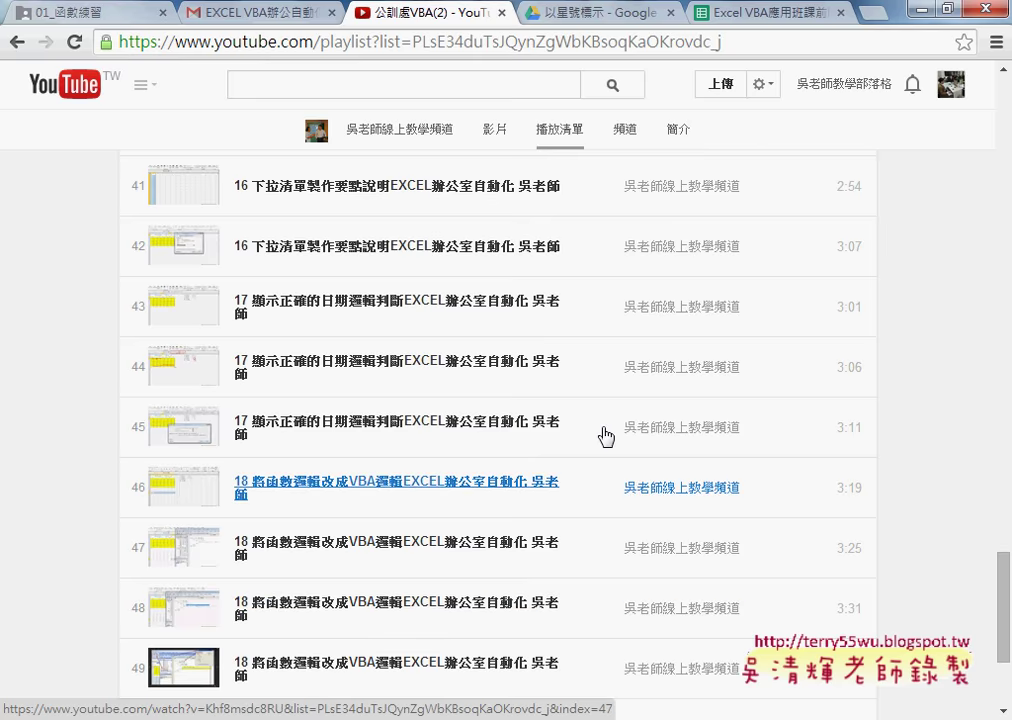
- Open the survey responses sheet and select the respondent emails in J2 and J9
{"action": "left_click", "coordinate": [772, 18]}
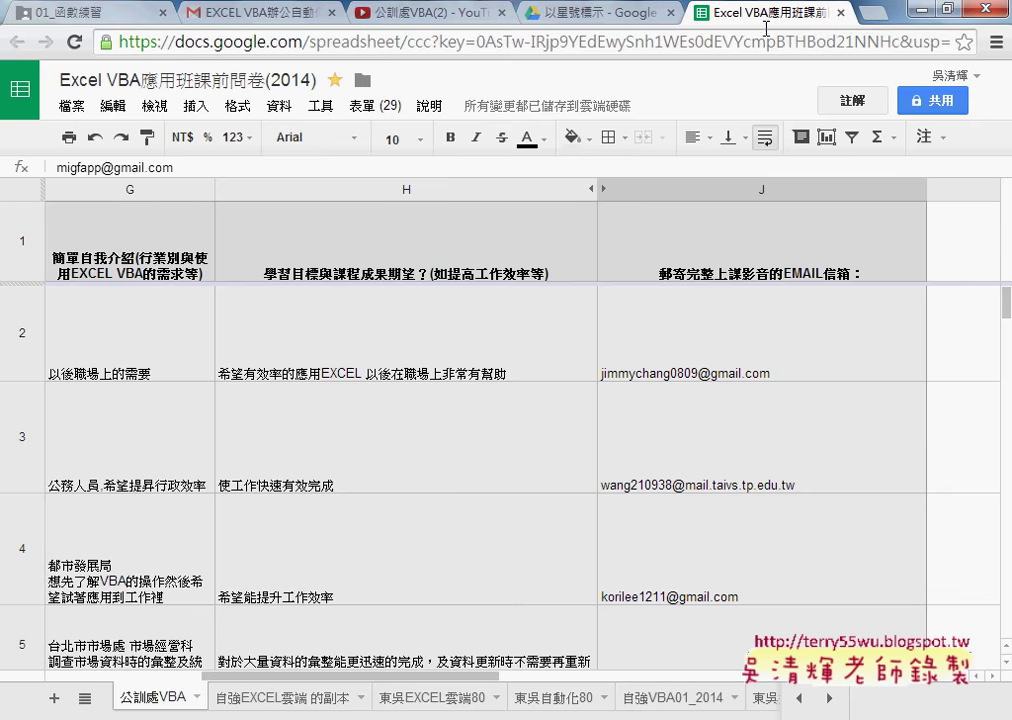
{"action": "left_click", "coordinate": [703, 362]}
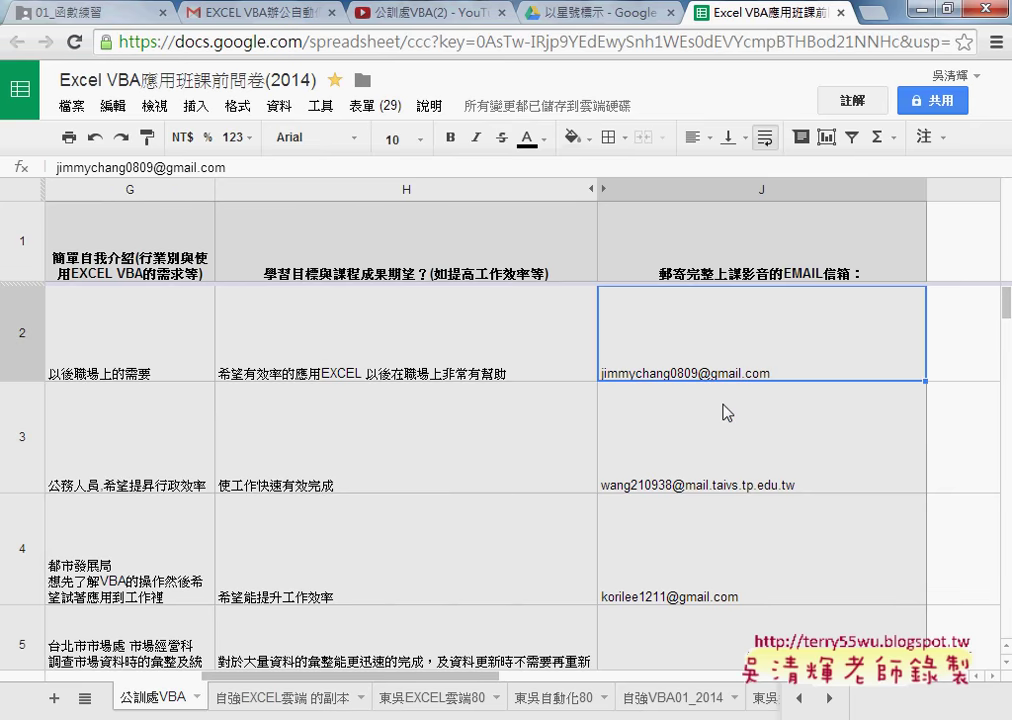
{"action": "scroll", "coordinate": [727, 412], "scroll_direction": "down", "scroll_amount": 2}
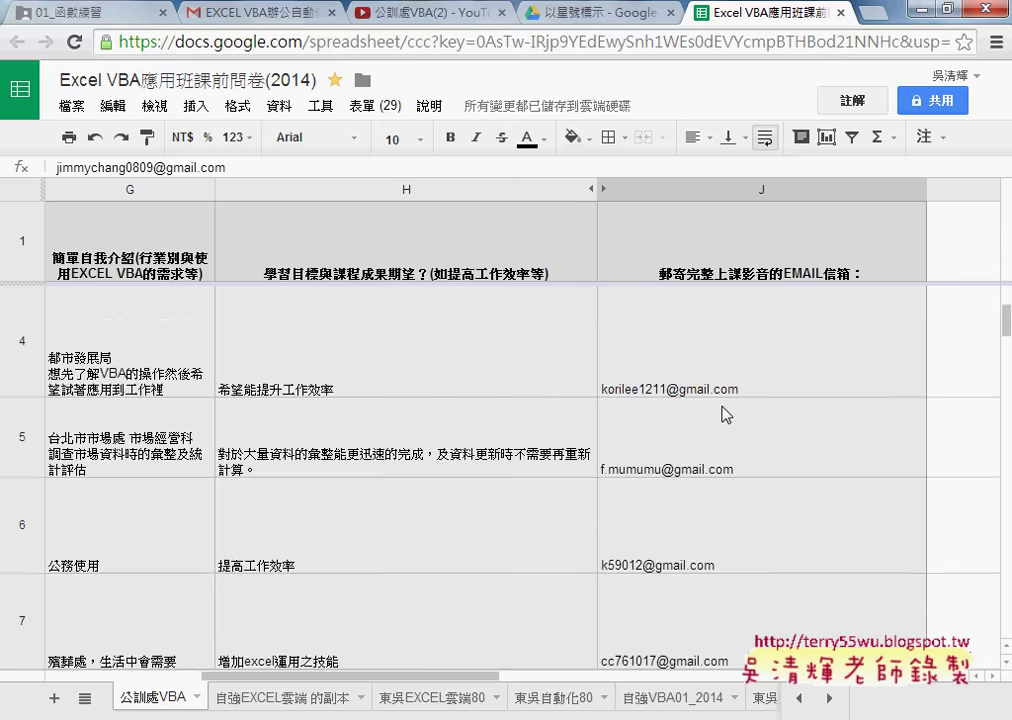
{"action": "scroll", "coordinate": [727, 412], "scroll_direction": "down", "scroll_amount": 2}
{"action": "scroll", "coordinate": [727, 413], "scroll_direction": "down", "scroll_amount": 5}
{"action": "scroll", "coordinate": [724, 414], "scroll_direction": "up", "scroll_amount": 4}
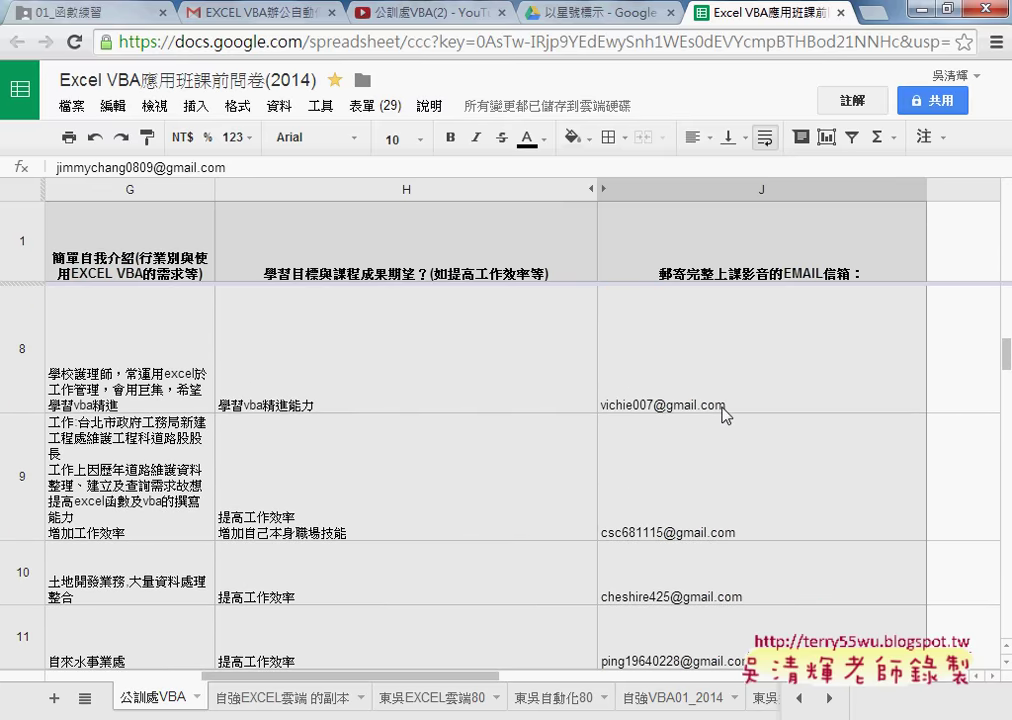
{"action": "left_click", "coordinate": [688, 540]}
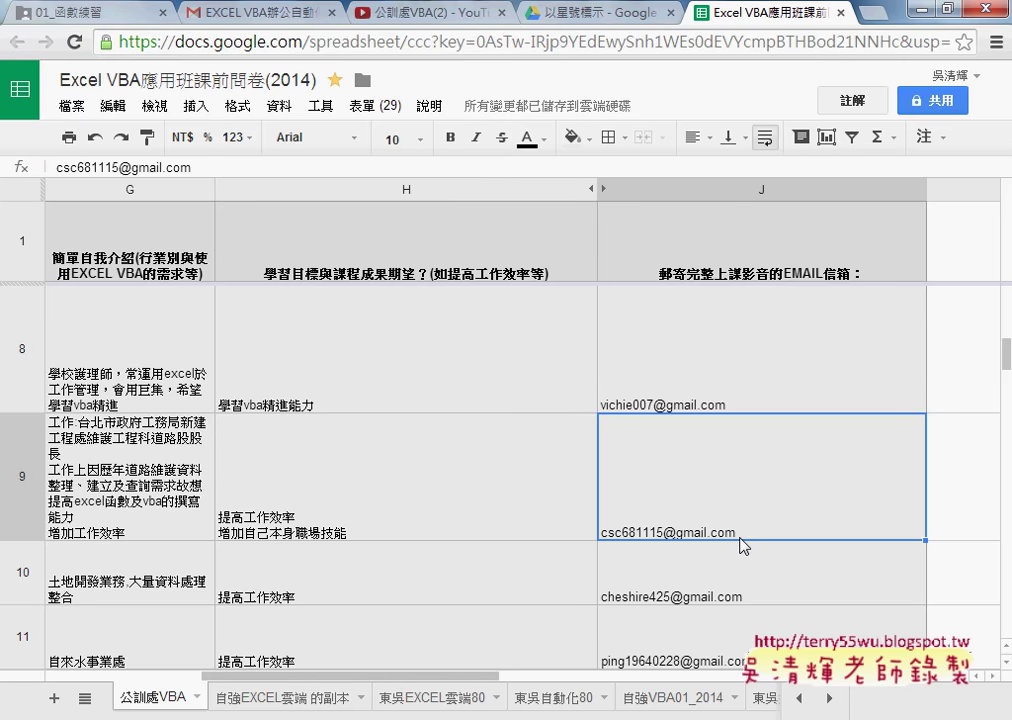
- Scroll to the last respondent's email in J30, then go to the 01_函數練習 Drive folder
{"action": "scroll", "coordinate": [738, 547], "scroll_direction": "down", "scroll_amount": 3}
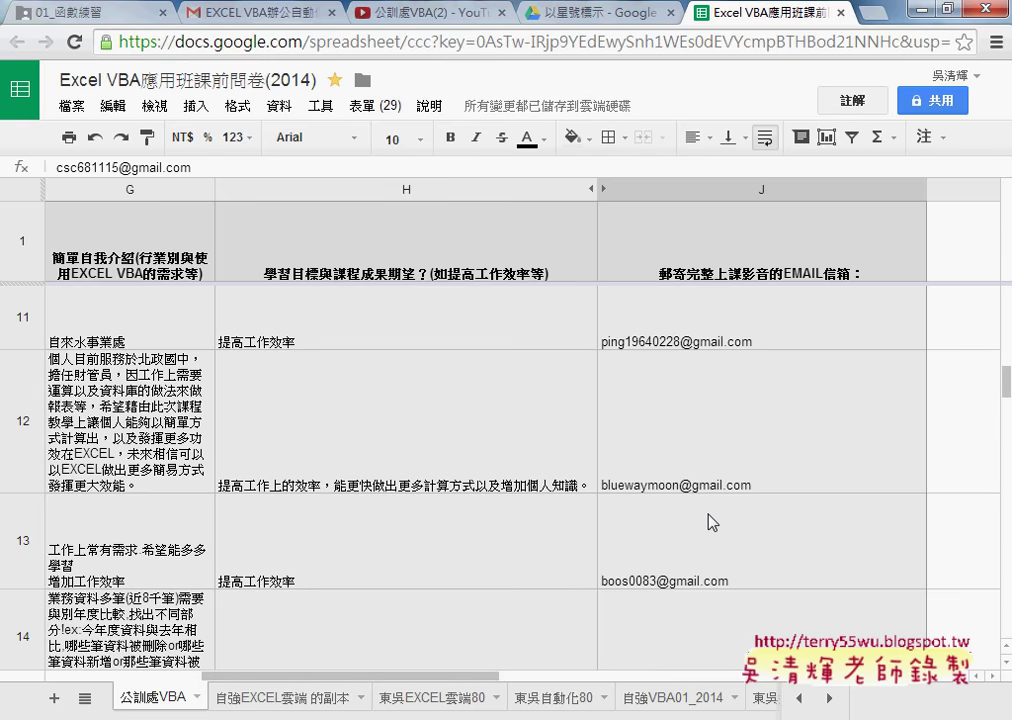
{"action": "scroll", "coordinate": [708, 521], "scroll_direction": "down", "scroll_amount": 3}
{"action": "scroll", "coordinate": [708, 521], "scroll_direction": "down", "scroll_amount": 3}
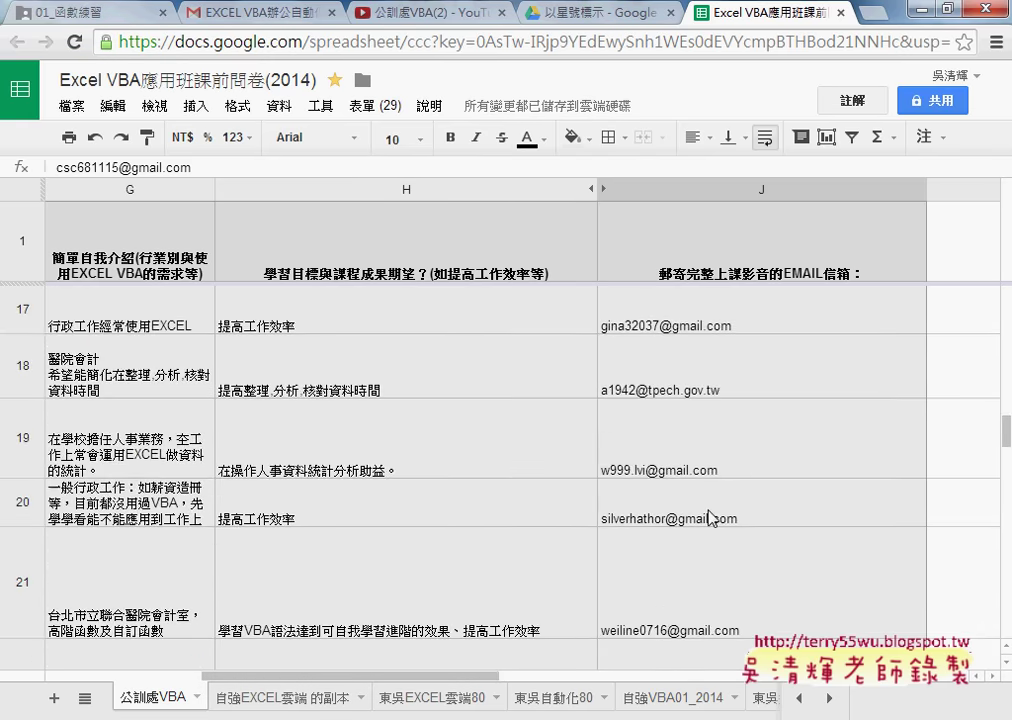
{"action": "scroll", "coordinate": [708, 518], "scroll_direction": "down", "scroll_amount": 3}
{"action": "scroll", "coordinate": [708, 516], "scroll_direction": "down", "scroll_amount": 3}
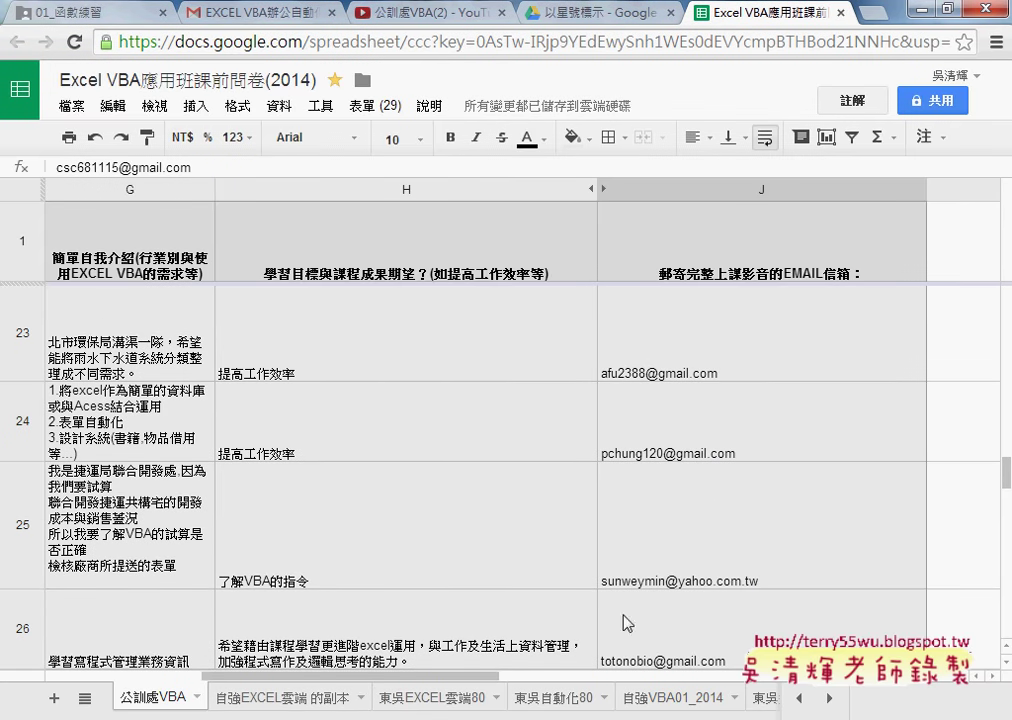
{"action": "scroll", "coordinate": [700, 505], "scroll_direction": "down", "scroll_amount": 3}
{"action": "scroll", "coordinate": [700, 505], "scroll_direction": "down", "scroll_amount": 2}
{"action": "left_click", "coordinate": [717, 600]}
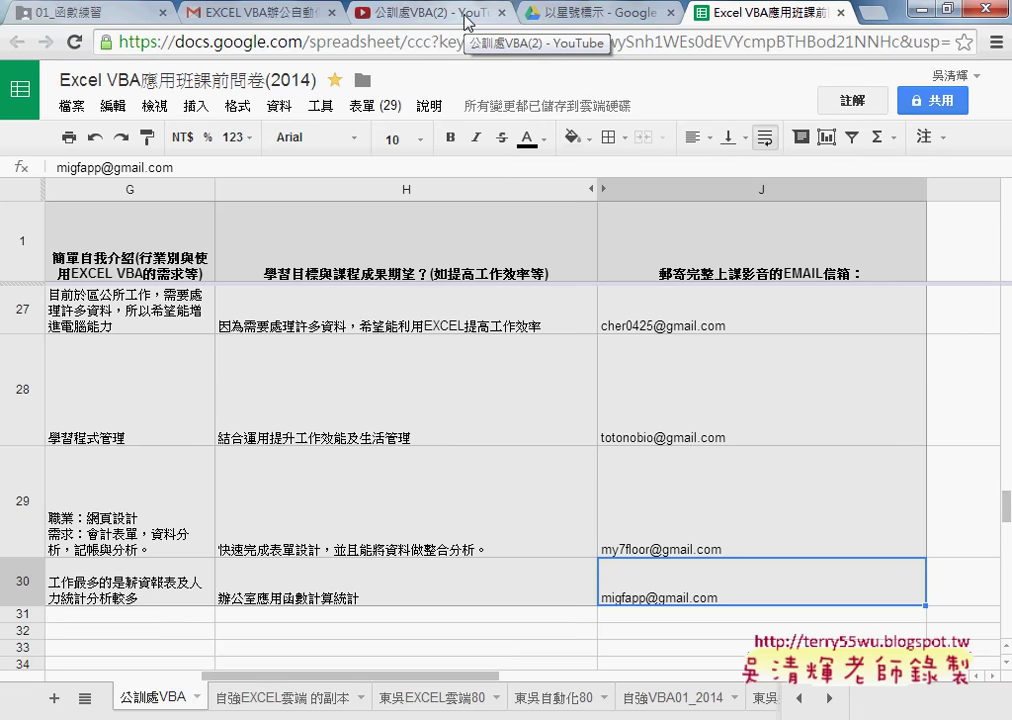
{"action": "left_click", "coordinate": [118, 12]}
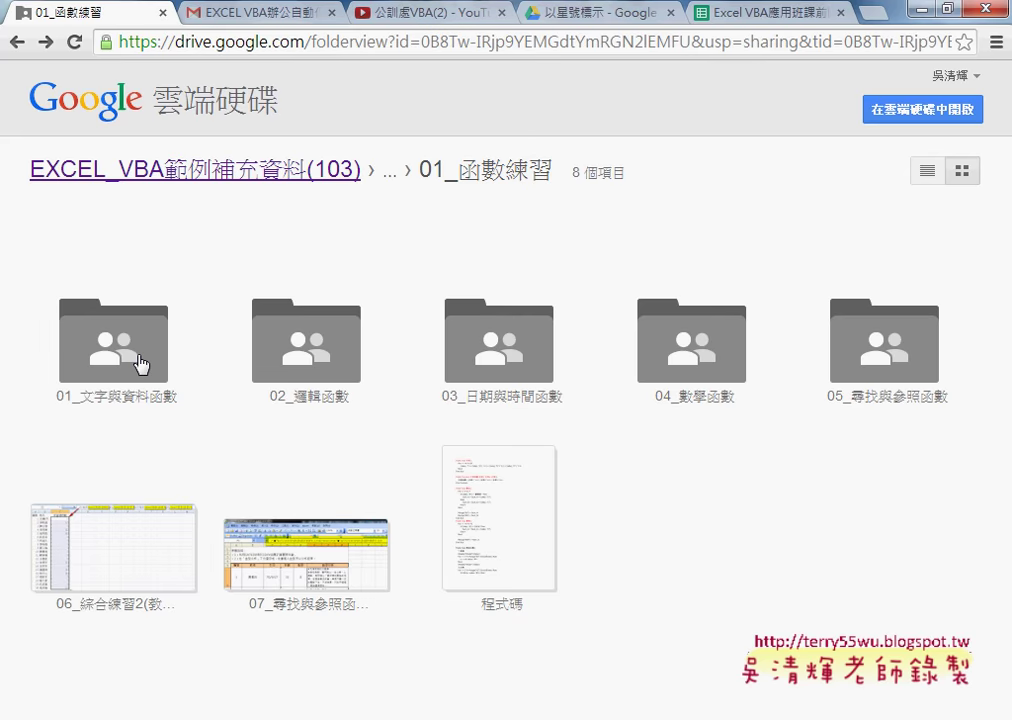
- Open the 04_數學函數 folder and preview the 01_月考VBA畫面.png image
{"action": "double_click", "coordinate": [727, 377]}
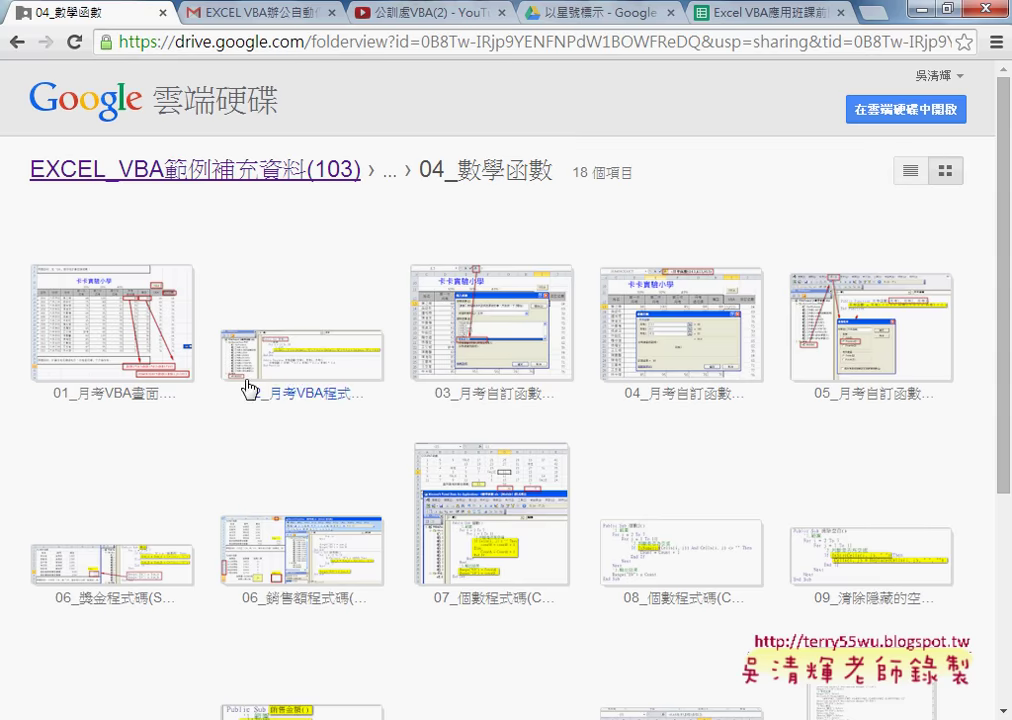
{"action": "left_click", "coordinate": [130, 318]}
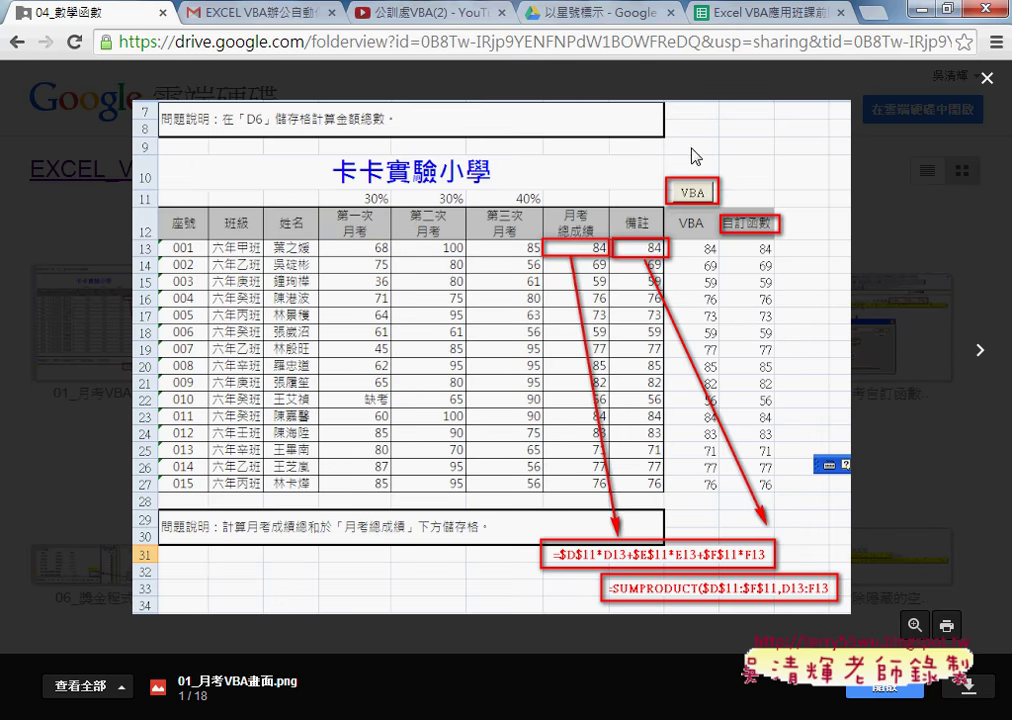
- Review the 02_月考VBA程式碼.png code image, then select the VBA results in Excel's I13:I27
{"action": "left_click", "coordinate": [979, 348]}
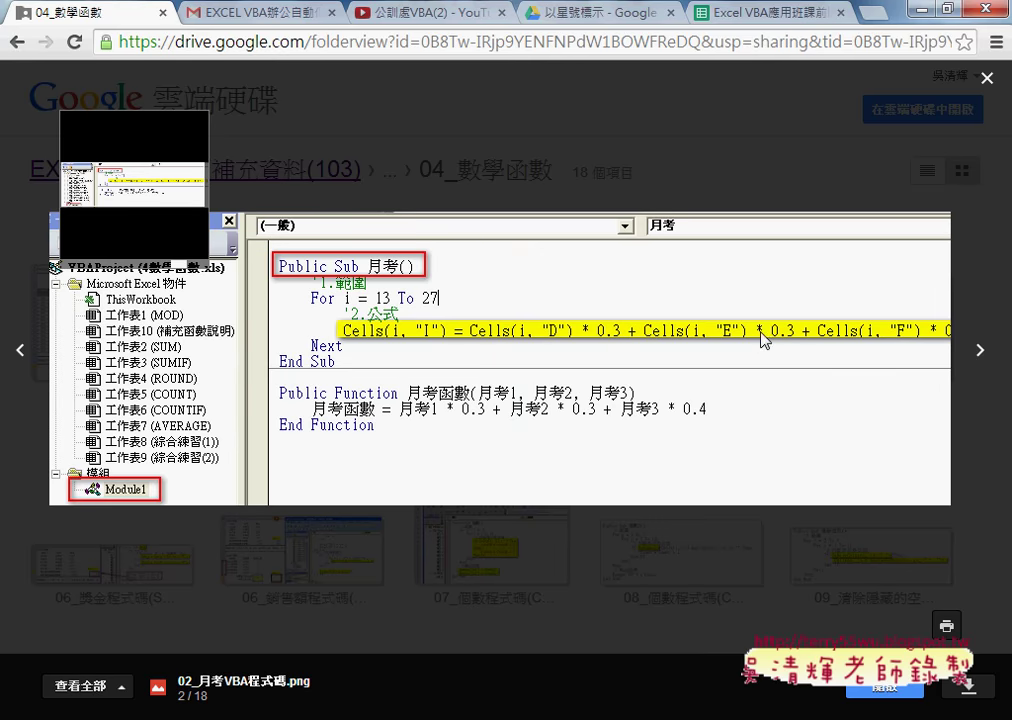
{"action": "scroll", "coordinate": [850, 340], "scroll_direction": "right", "scroll_amount": 1}
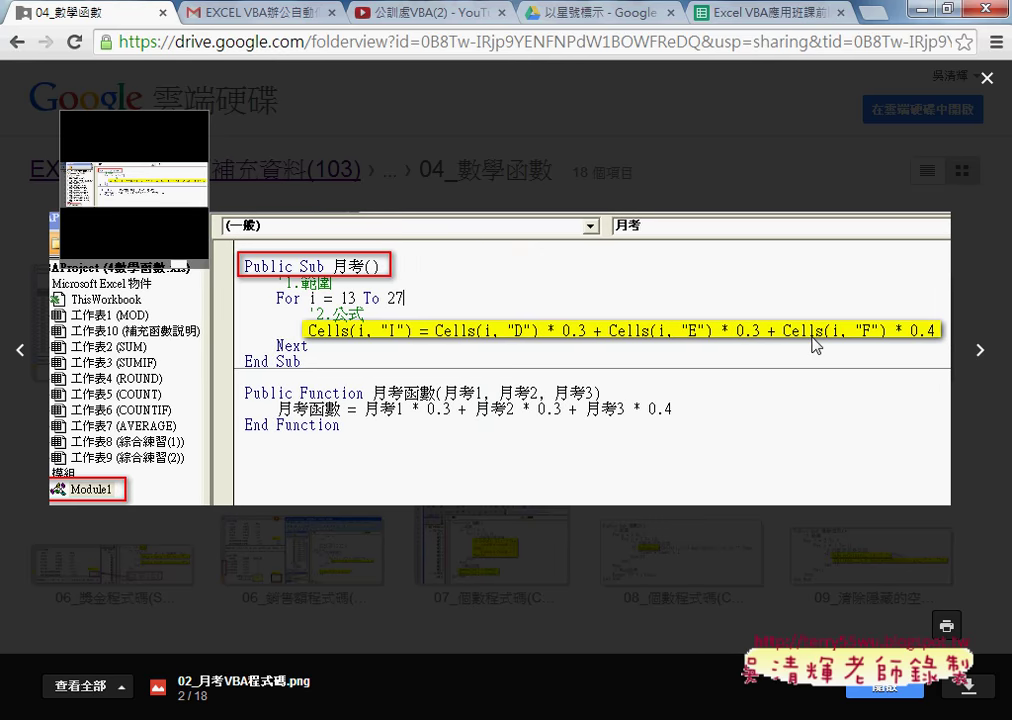
{"action": "scroll", "coordinate": [500, 340], "scroll_direction": "left", "scroll_amount": 2}
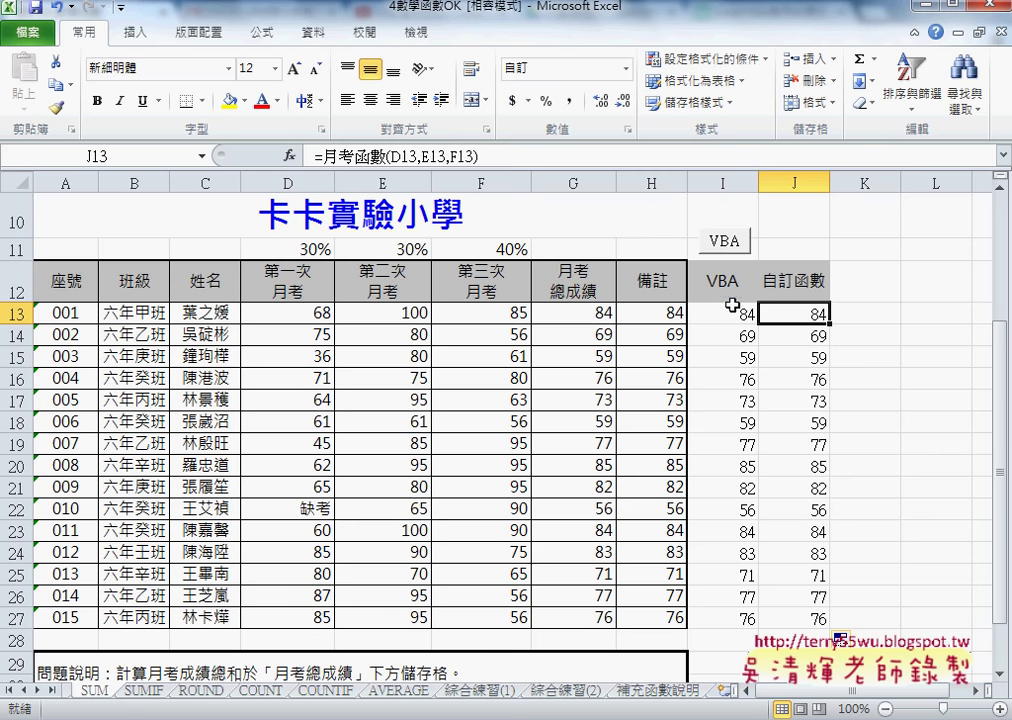
{"action": "left_click_drag", "start_coordinate": [732, 310], "coordinate": [740, 616]}
- Delete the old I13:I27 values and rerun the 月考 macro with the VBA button
{"action": "key", "text": "Delete"}
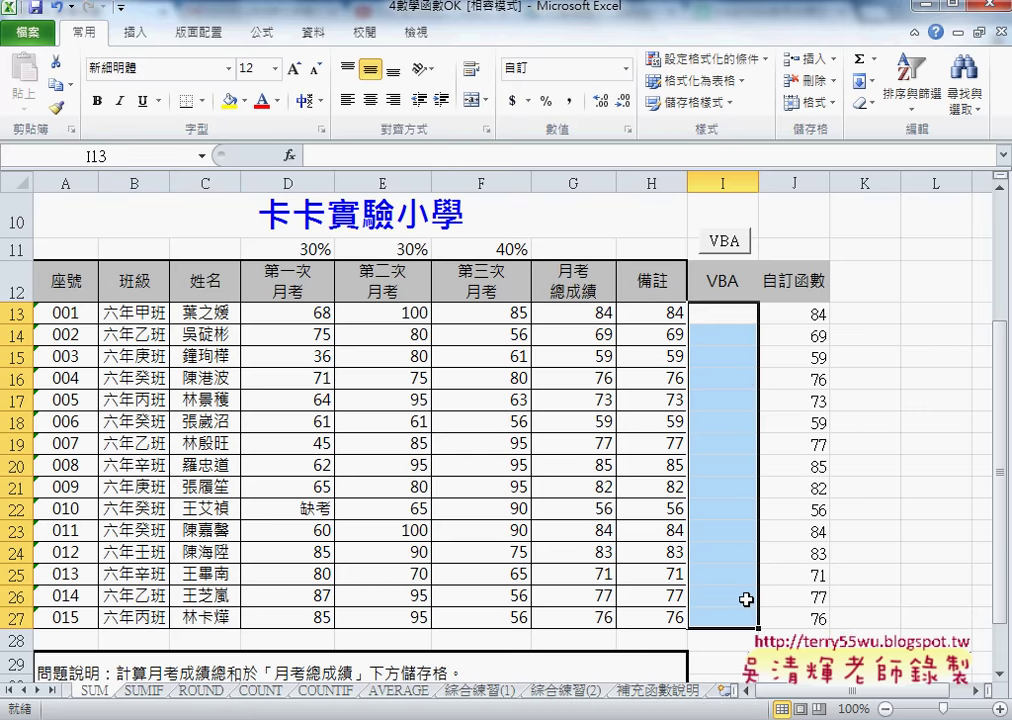
{"action": "left_click", "coordinate": [726, 245]}
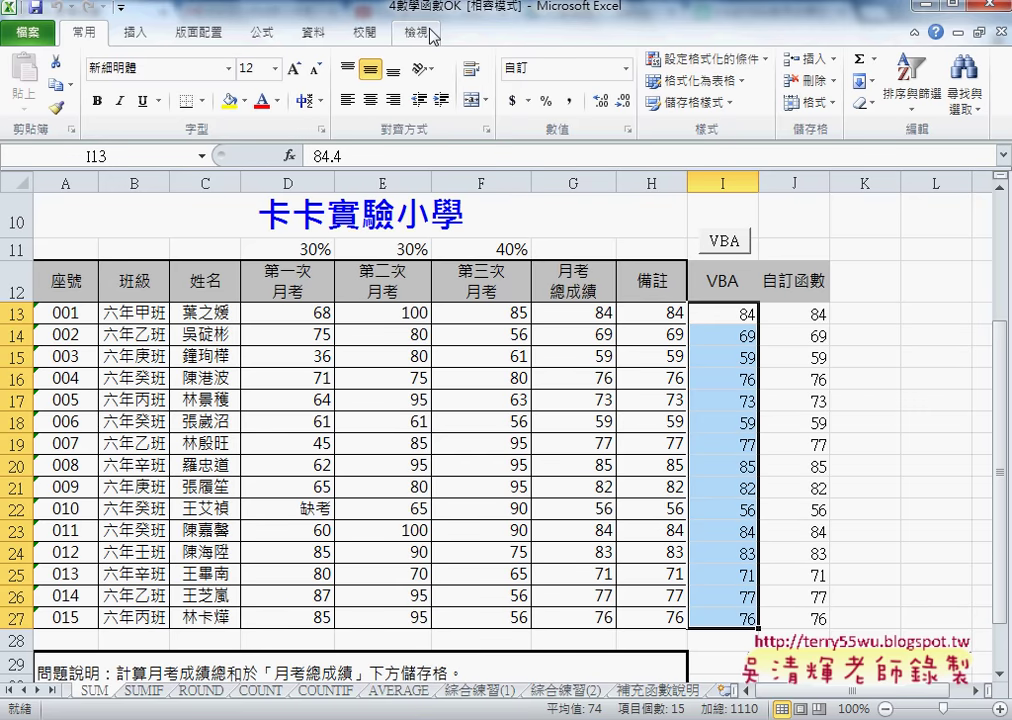
- Tick 開發人員 (Developer) under Customize Ribbon, confirm with OK, and show the Developer tab
{"action": "left_click", "coordinate": [120, 9]}
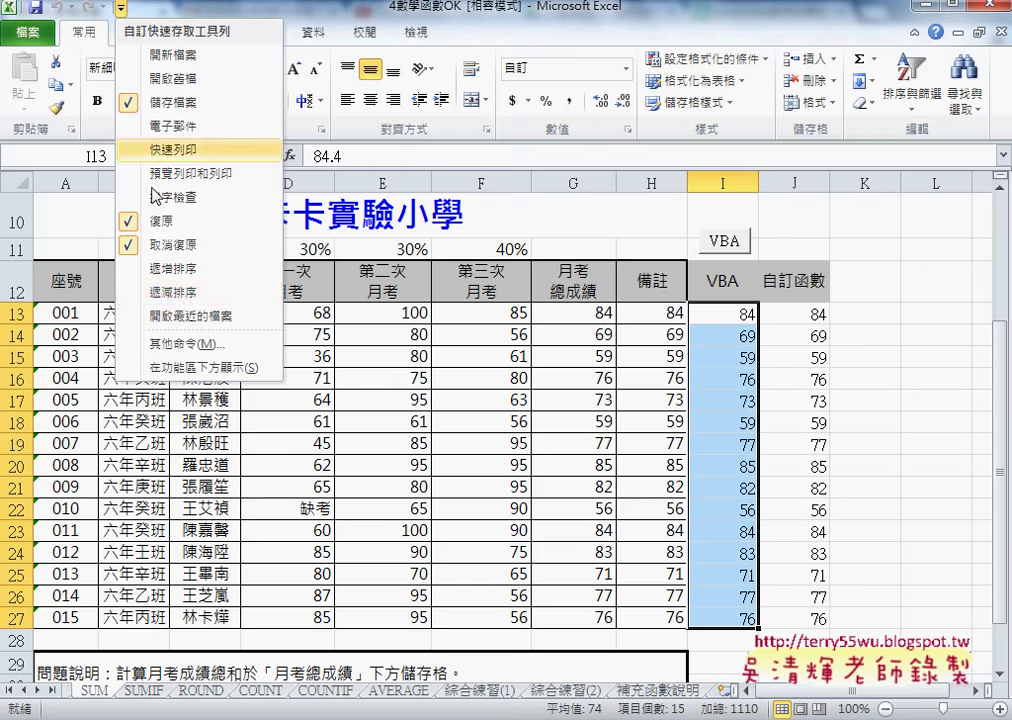
{"action": "left_click", "coordinate": [198, 341]}
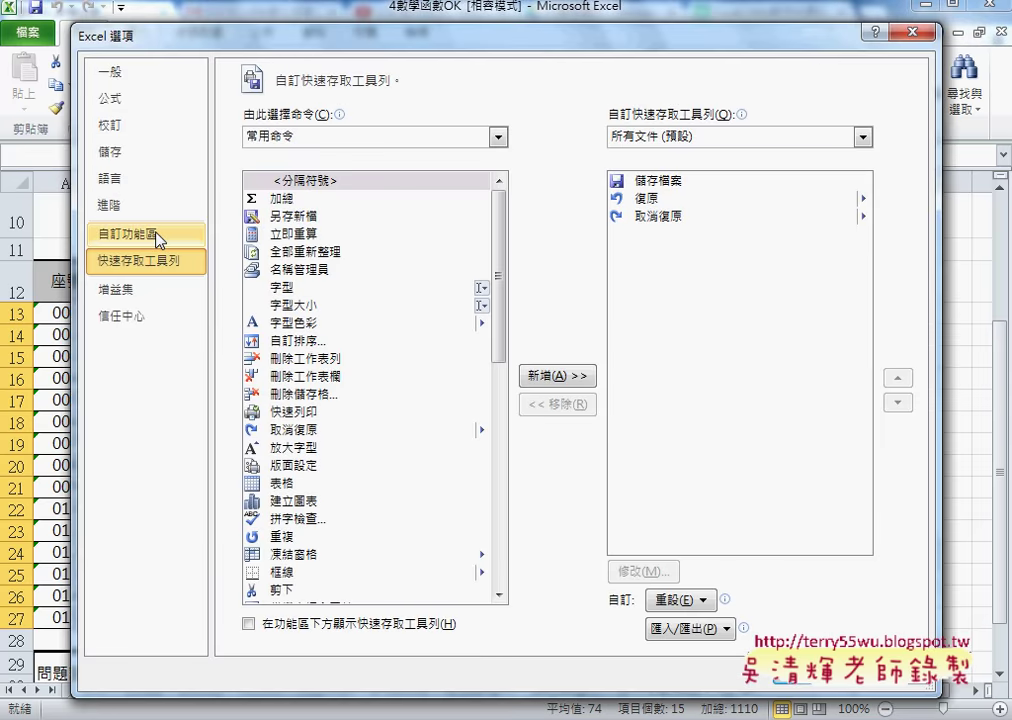
{"action": "left_click", "coordinate": [155, 234]}
{"action": "left_click", "coordinate": [598, 451]}
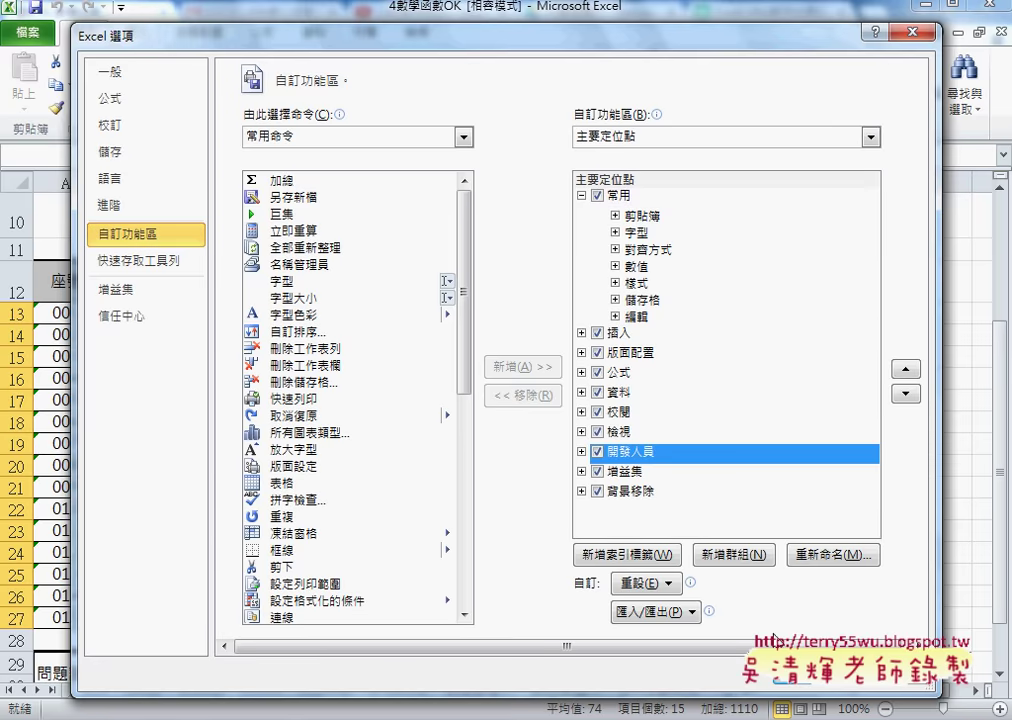
{"action": "key", "text": "Return"}
{"action": "left_click", "coordinate": [478, 32]}
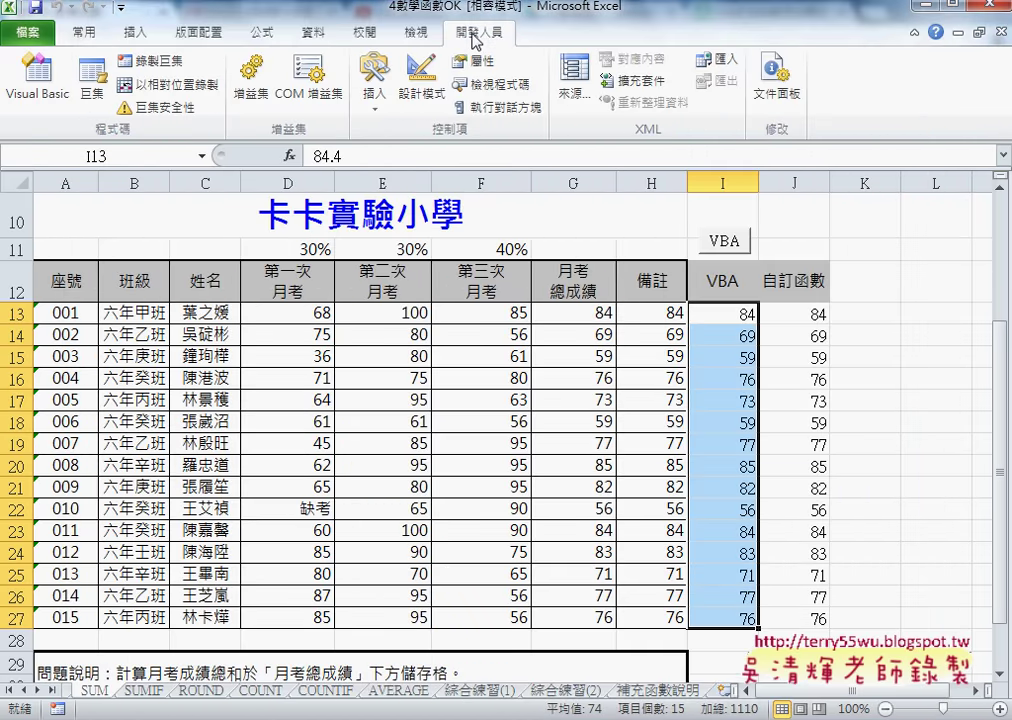
- Open the Visual Basic editor beside the sheet and open Module1
{"action": "left_click", "coordinate": [45, 88]}
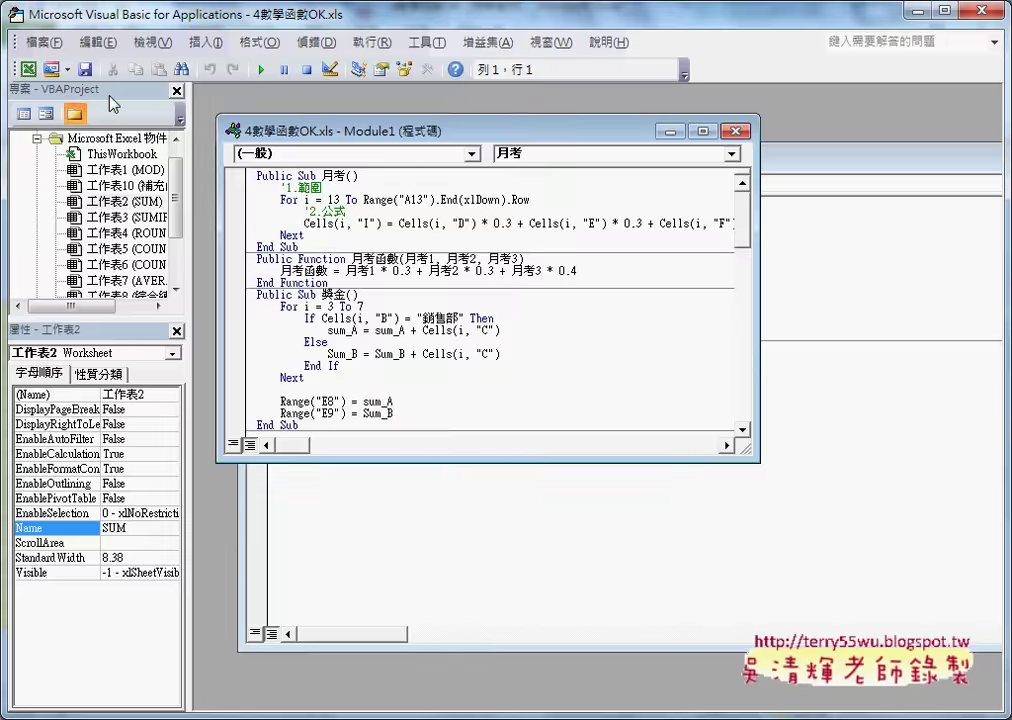
{"action": "mouse_move", "coordinate": [229, 18]}
{"action": "left_mouse_down"}
{"action": "mouse_move", "coordinate": [190, 60]}
{"action": "mouse_move", "coordinate": [339, 127]}
{"action": "left_mouse_up"}
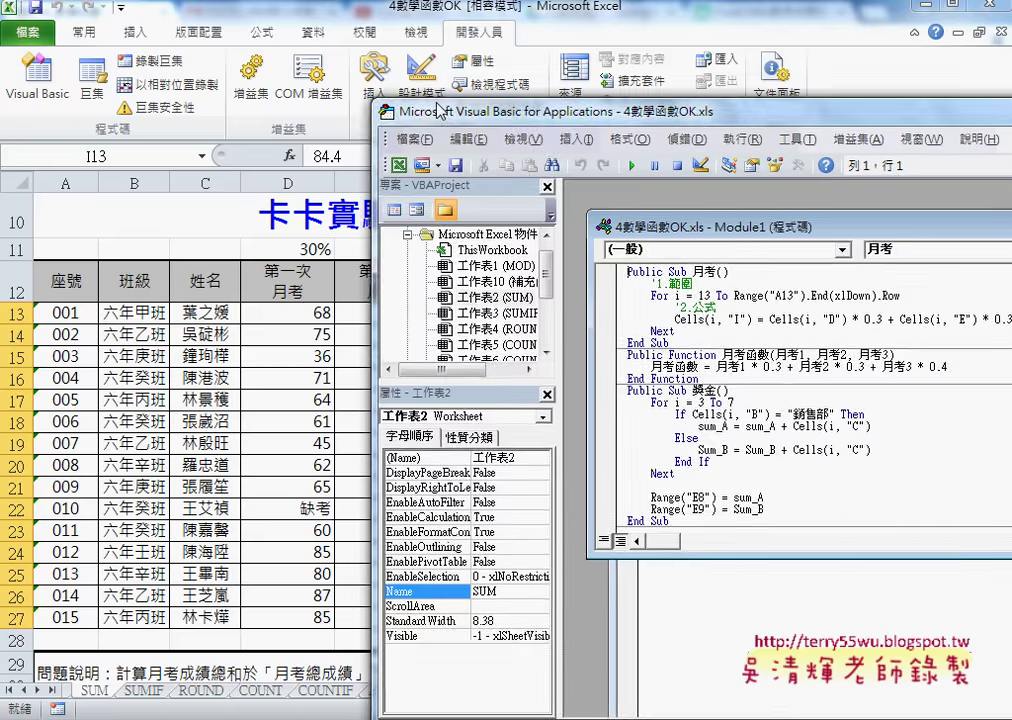
{"action": "left_click_drag", "start_coordinate": [339, 127], "coordinate": [349, 45]}
{"action": "left_click", "coordinate": [643, 164]}
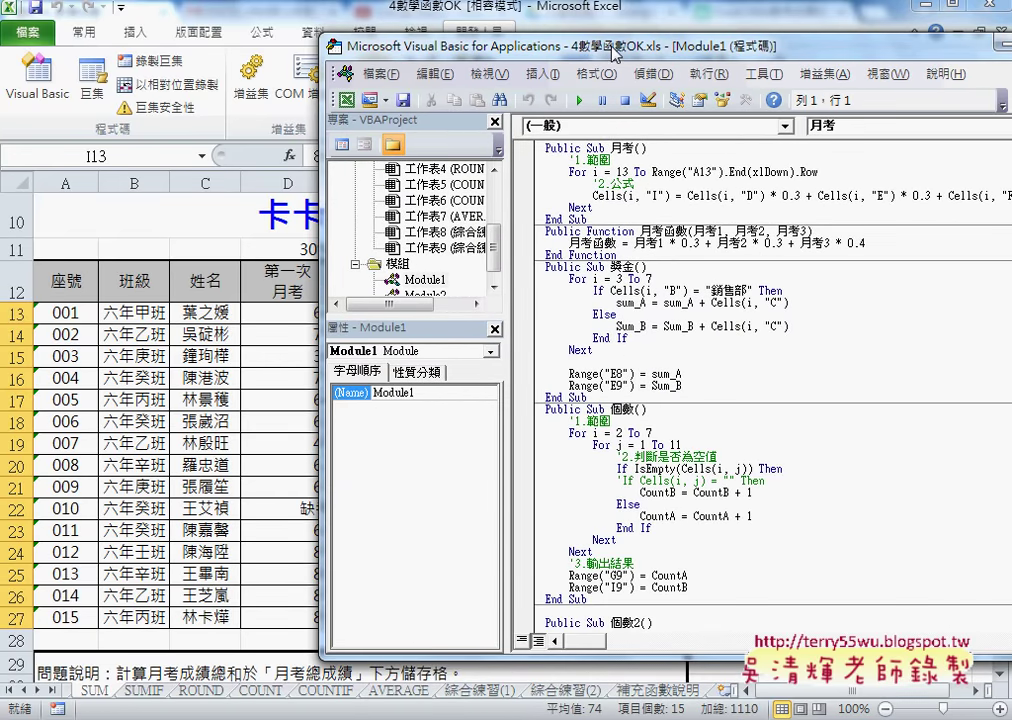
- Highlight the 月考 loop's start row 13 and end expression Range("A13").End(xlDown).Row
{"action": "left_click_drag", "start_coordinate": [487, 44], "coordinate": [538, 50]}
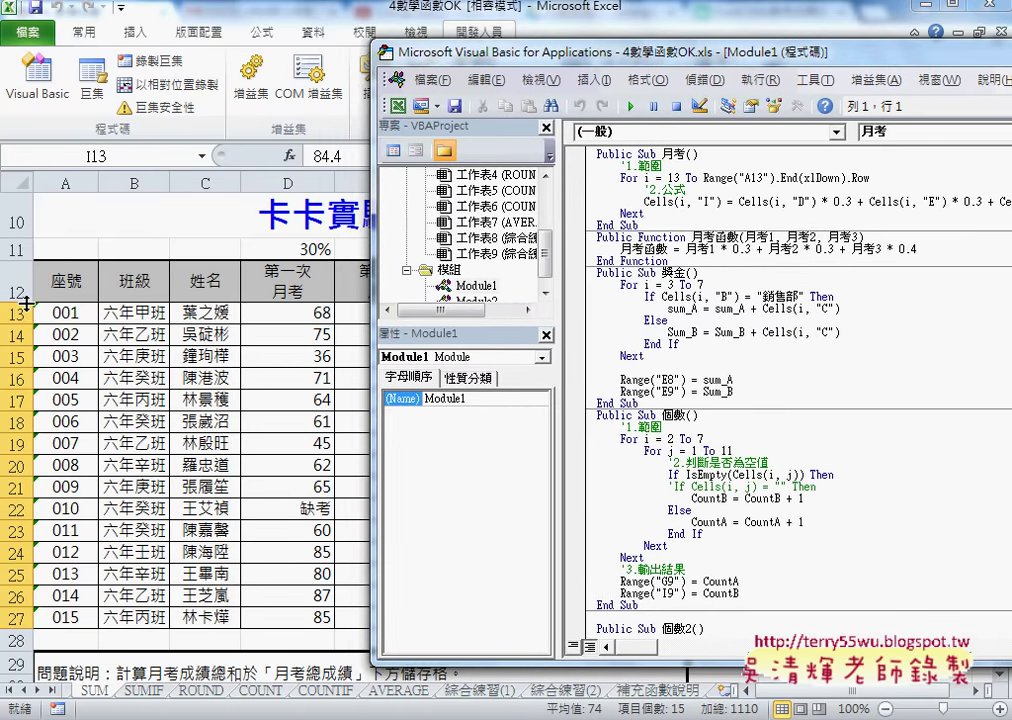
{"action": "double_click", "coordinate": [674, 178]}
{"action": "left_click_drag", "start_coordinate": [731, 62], "coordinate": [693, 61]}
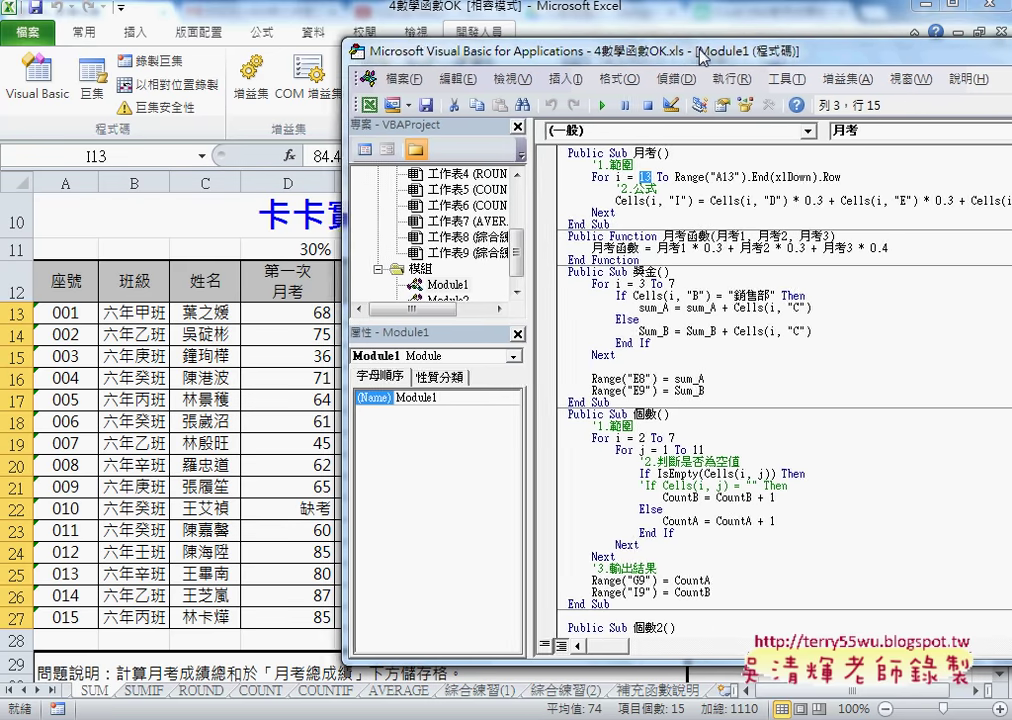
{"action": "left_click_drag", "start_coordinate": [667, 177], "coordinate": [832, 177]}
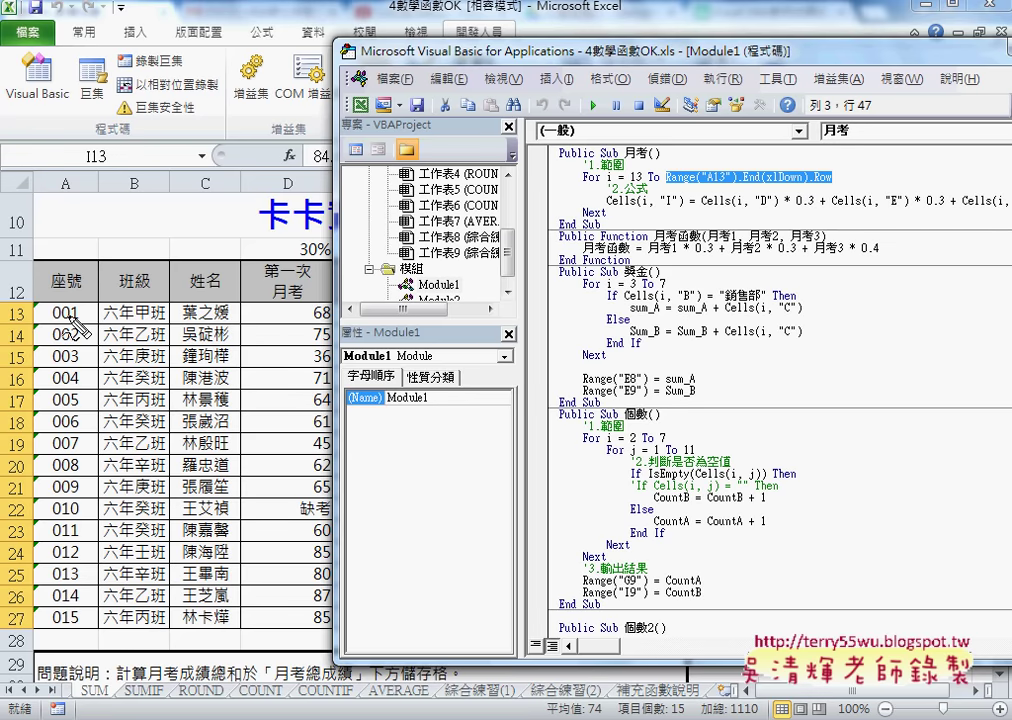
{"action": "left_click_drag", "start_coordinate": [92, 330], "coordinate": [108, 312]}
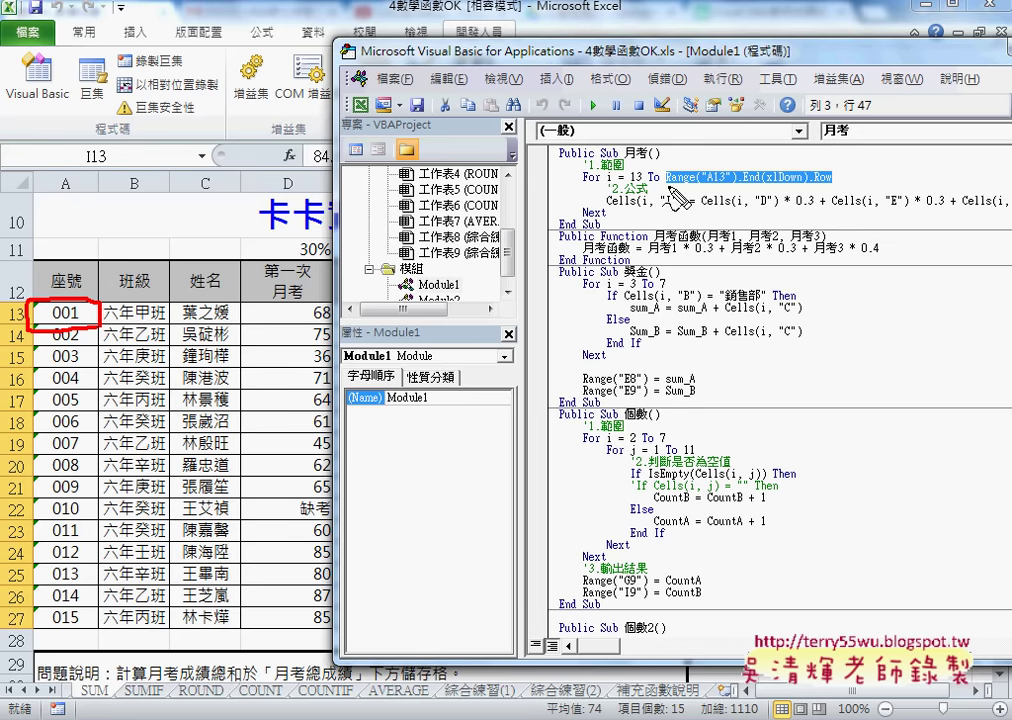
{"action": "left_click_drag", "start_coordinate": [666, 185], "coordinate": [735, 185]}
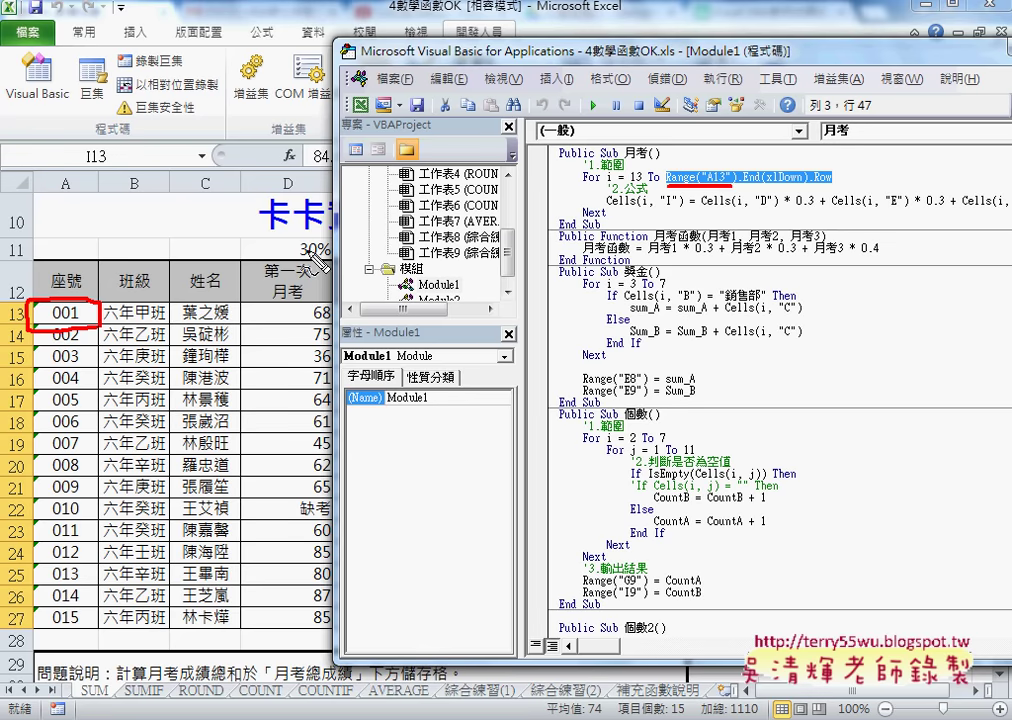
{"action": "left_click_drag", "start_coordinate": [78, 330], "coordinate": [92, 425]}
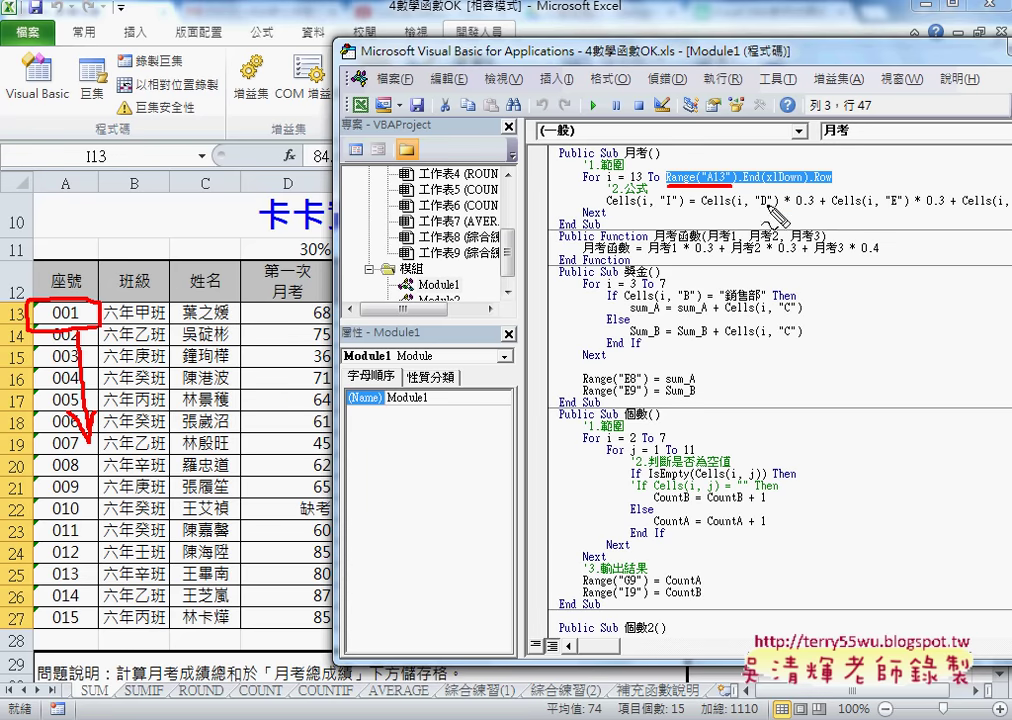
{"action": "mouse_move", "coordinate": [744, 184]}
{"action": "left_mouse_down"}
{"action": "mouse_move", "coordinate": [823, 188]}
{"action": "mouse_move", "coordinate": [765, 197]}
{"action": "left_mouse_up"}
- Delete the loop's End(xlDown).Row ending and start retyping .End( with direction suggestions
{"action": "key", "text": "Escape"}
{"action": "left_click_drag", "start_coordinate": [833, 177], "coordinate": [743, 177]}
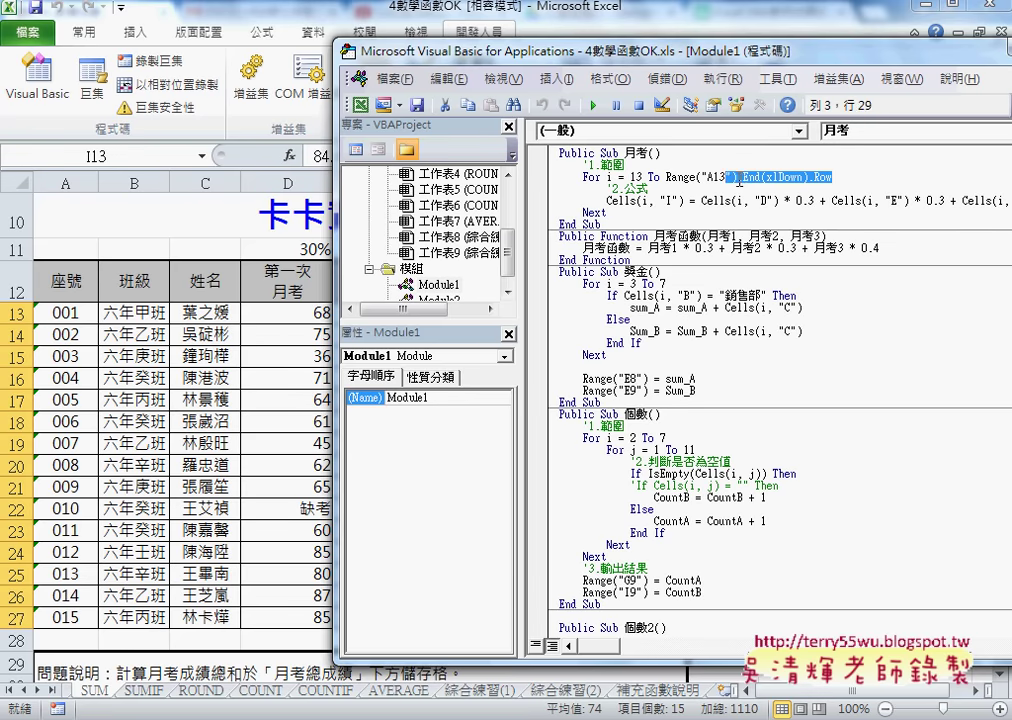
{"action": "key", "text": "BackSpace"}
{"action": "key", "text": "BackSpace"}
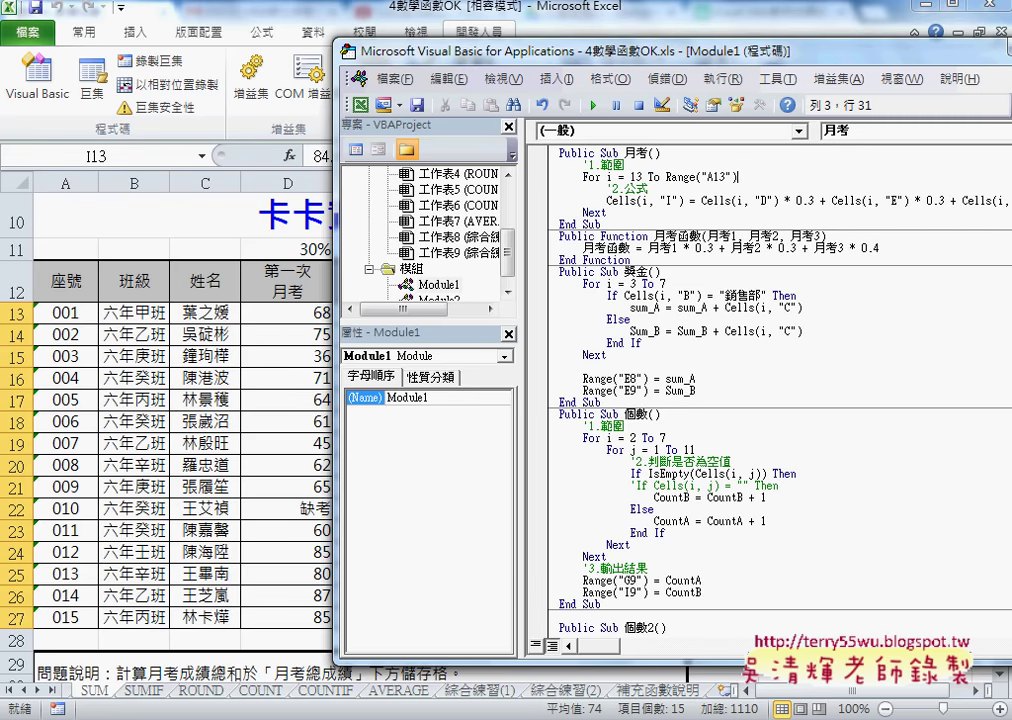
{"action": "type", "text": "."}
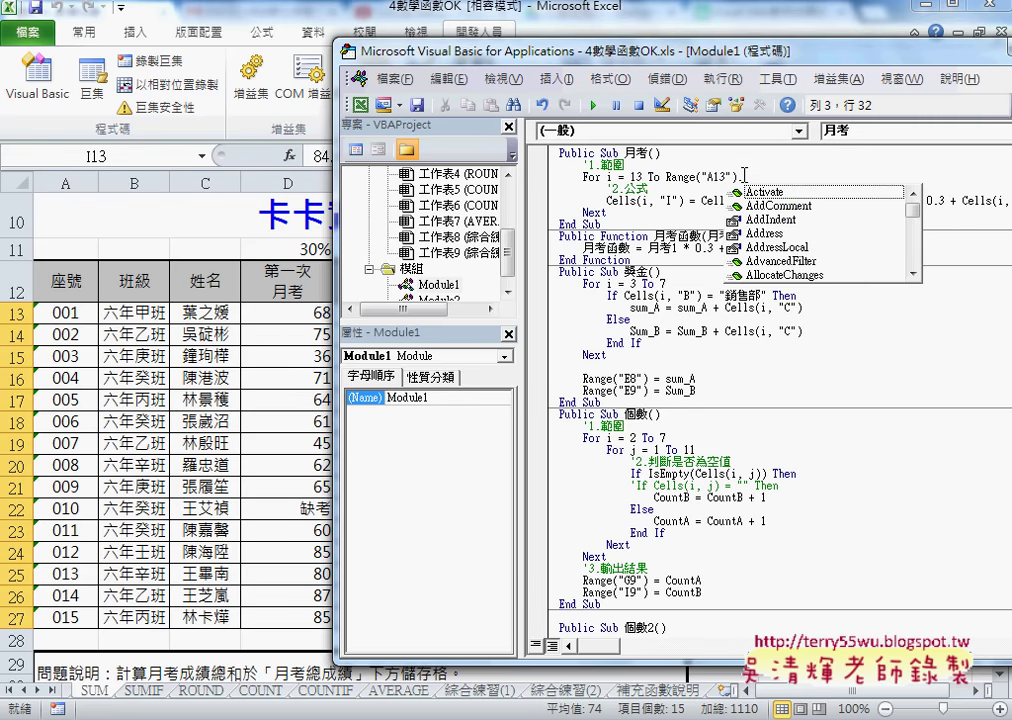
{"action": "type", "text": "End "}
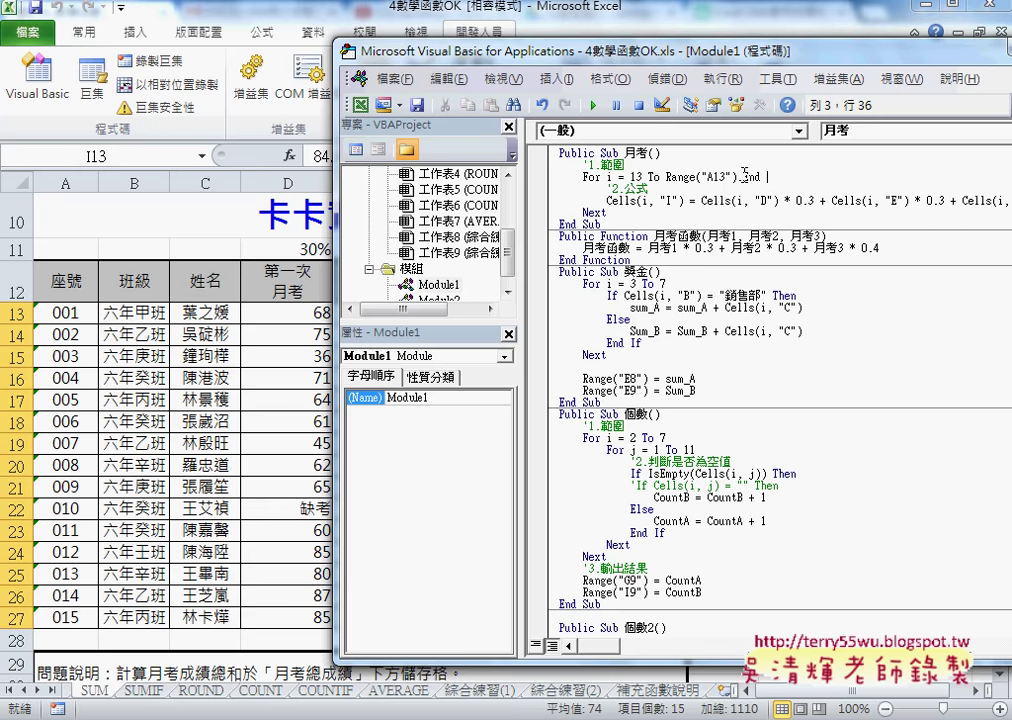
{"action": "type", "text": "("}
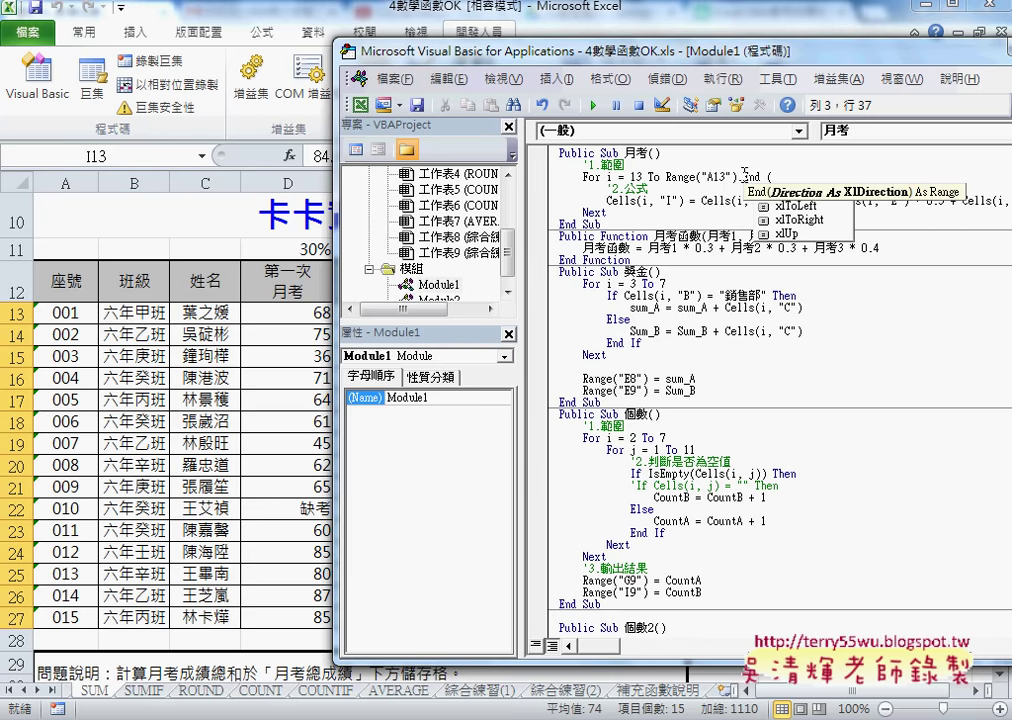
{"action": "key", "text": "Down"}
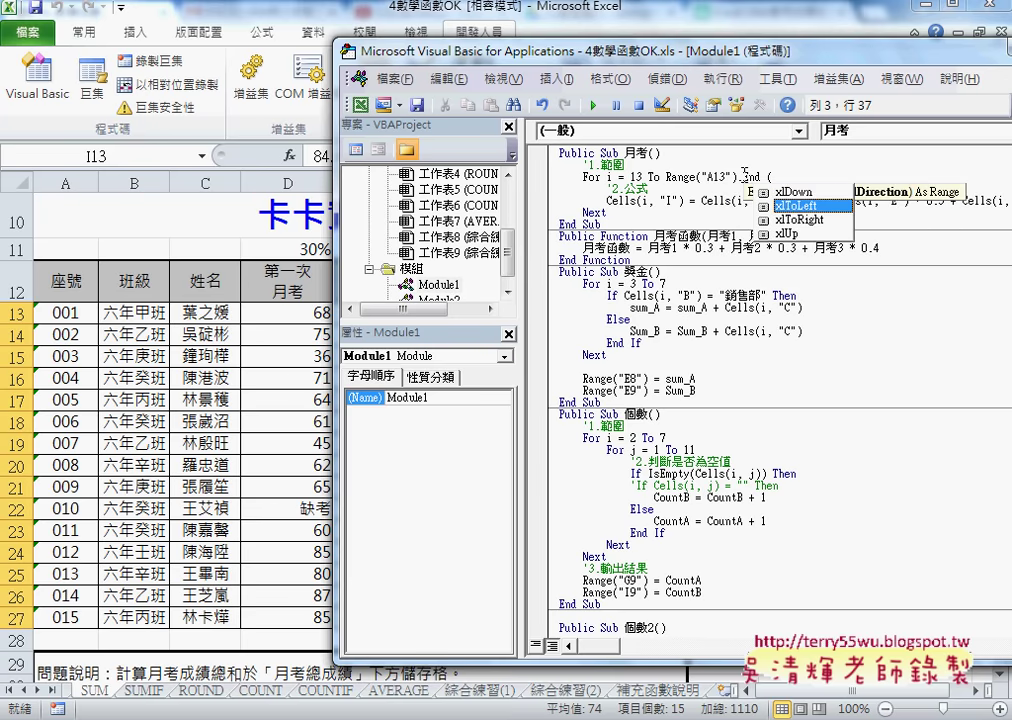
{"action": "key", "text": "Up"}
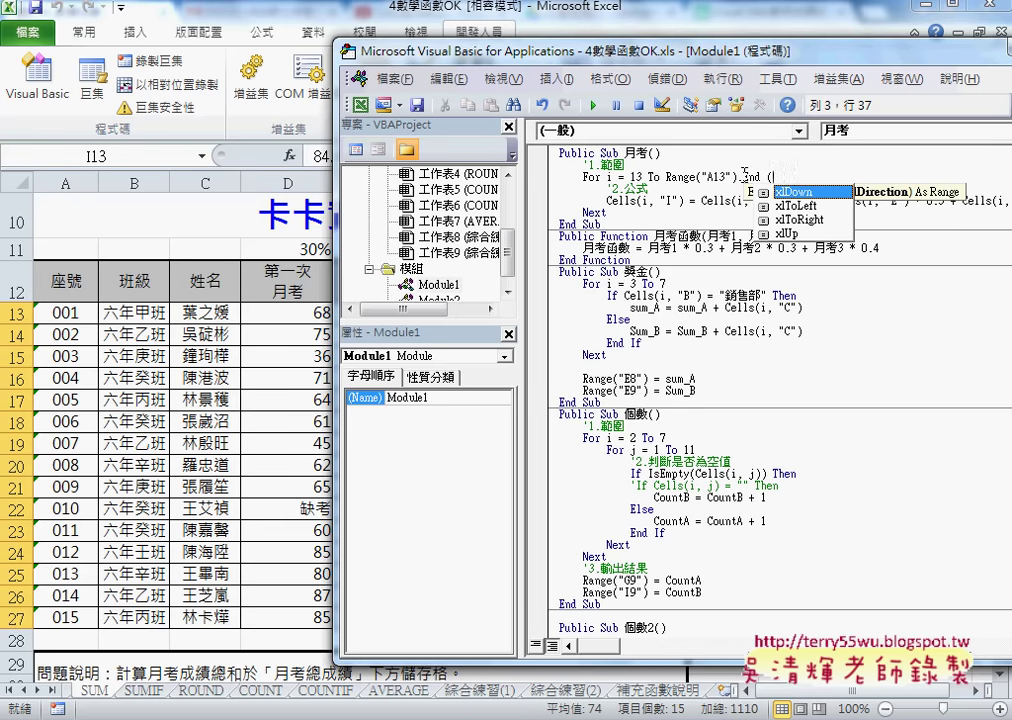
- Retype the opening parenthesis and complete the End direction as xlDown from autocomplete
{"action": "key", "text": "BackSpace"}
{"action": "key", "text": "BackSpace"}
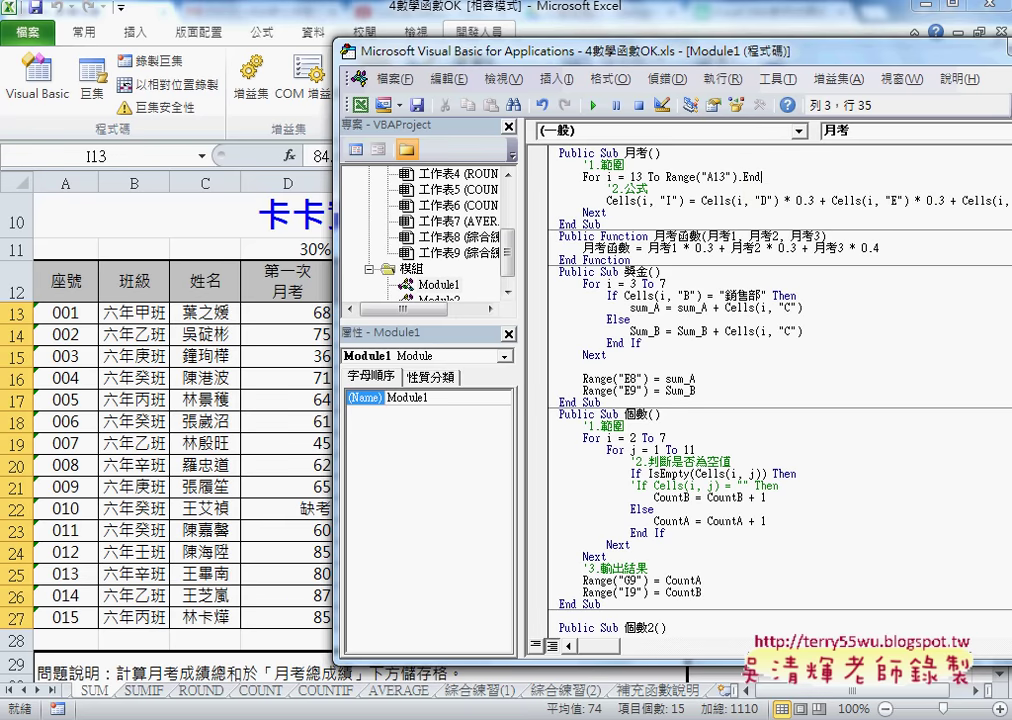
{"action": "type", "text": "("}
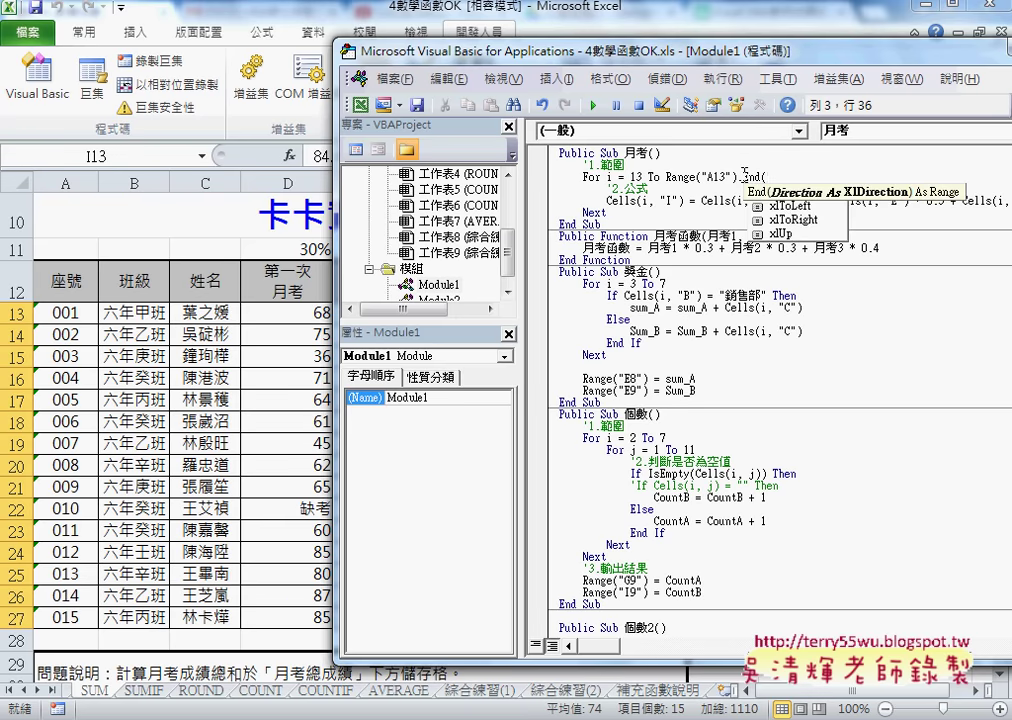
{"action": "key", "text": "Down"}
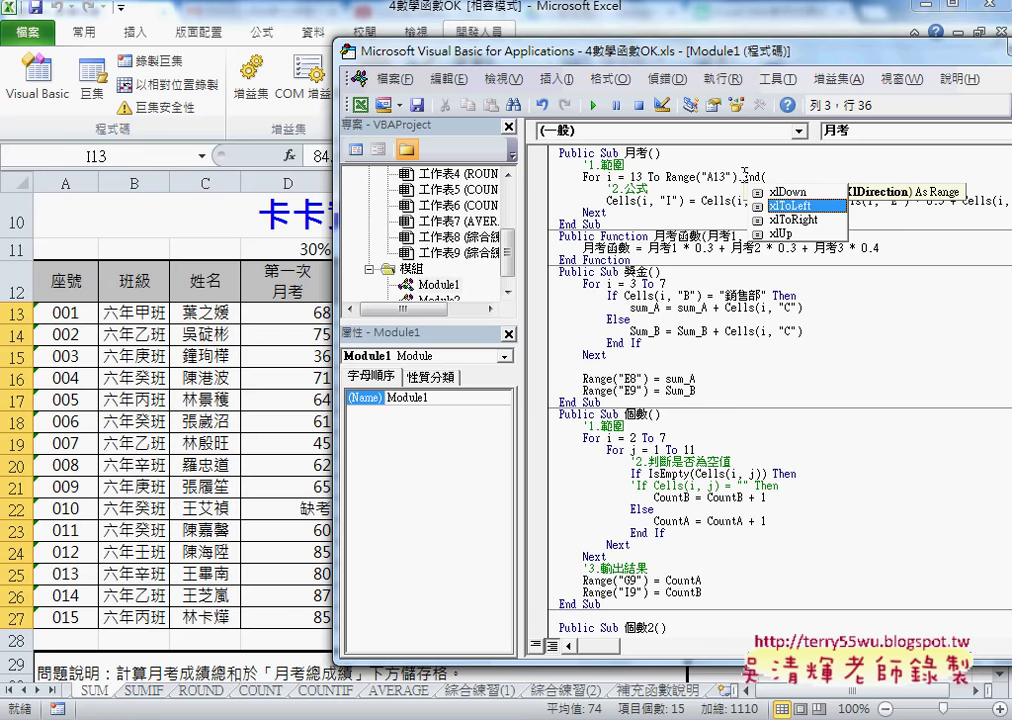
{"action": "key", "text": "Up"}
{"action": "key", "text": "Down"}
{"action": "key", "text": "Up"}
{"action": "key", "text": "Tab"}
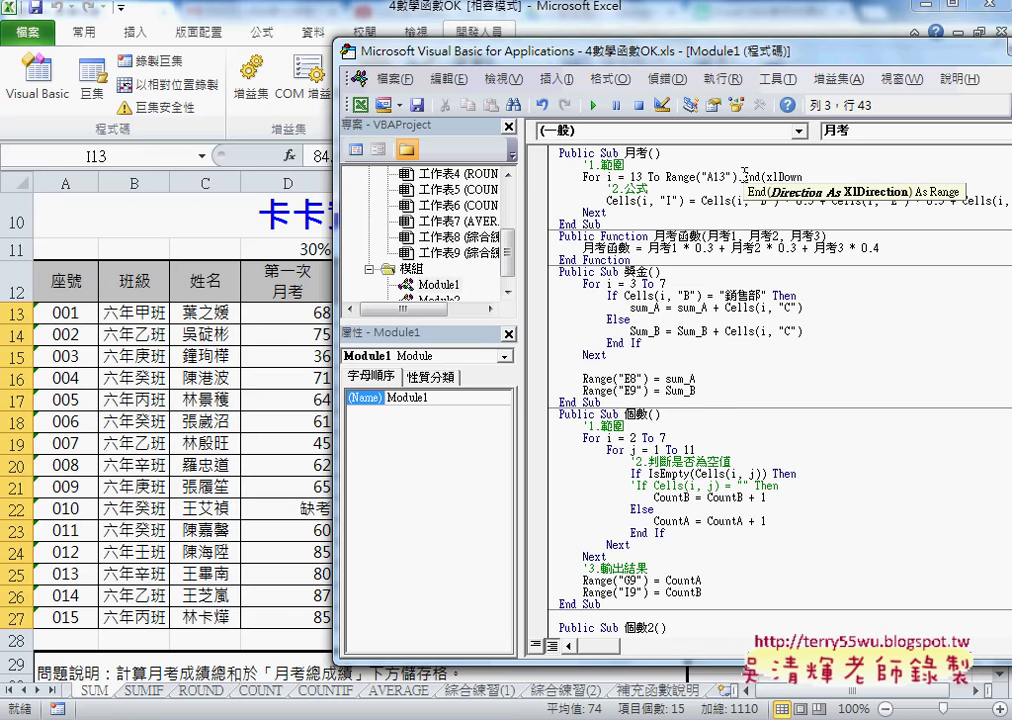
- Add .Row from the autocomplete list so the loop ends at Range("A13").End(xlDown).Row
{"action": "type", "text": ")"}
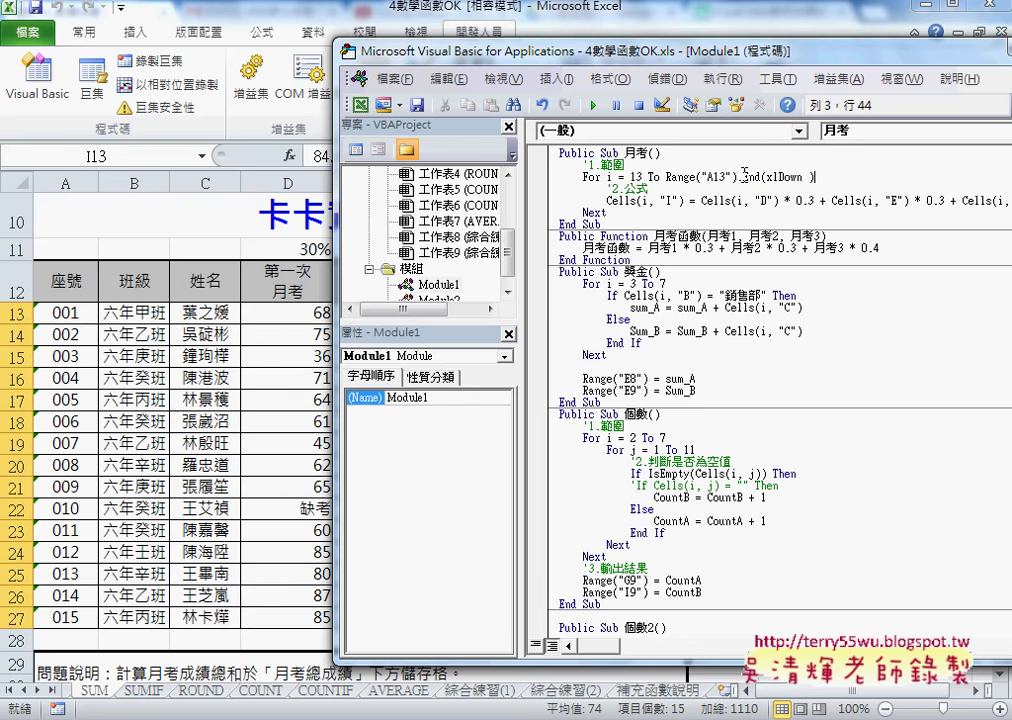
{"action": "type", "text": "."}
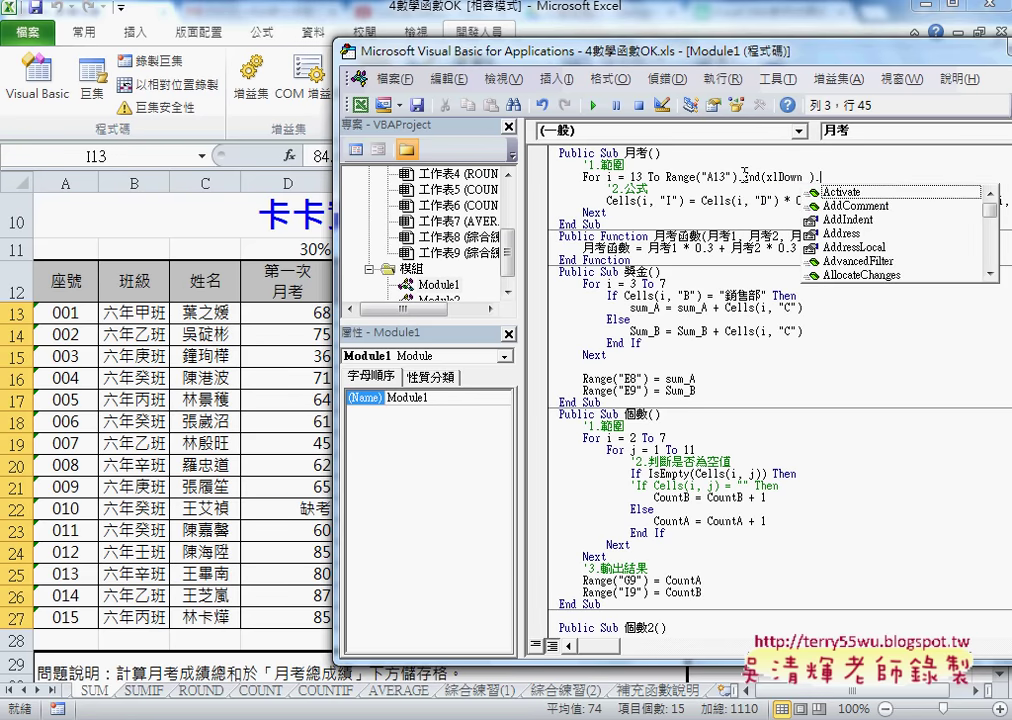
{"action": "type", "text": "R"}
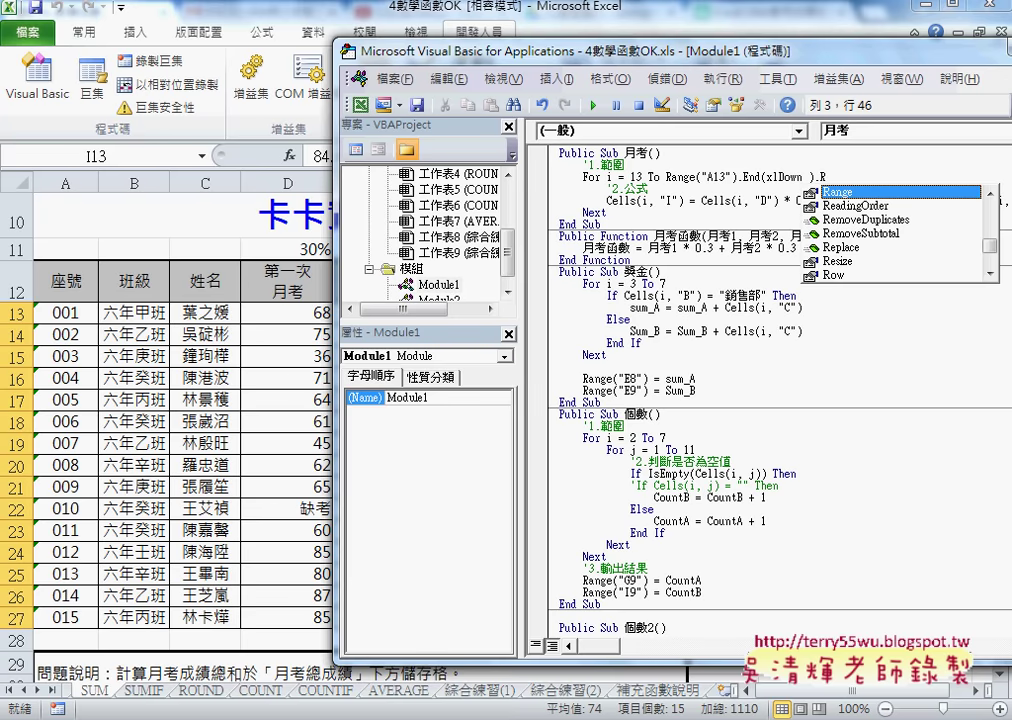
{"action": "key", "text": "Down"}
{"action": "key", "text": "Down"}
{"action": "key", "text": "Down"}
{"action": "key", "text": "Down"}
{"action": "key", "text": "Down"}
{"action": "key", "text": "Down"}
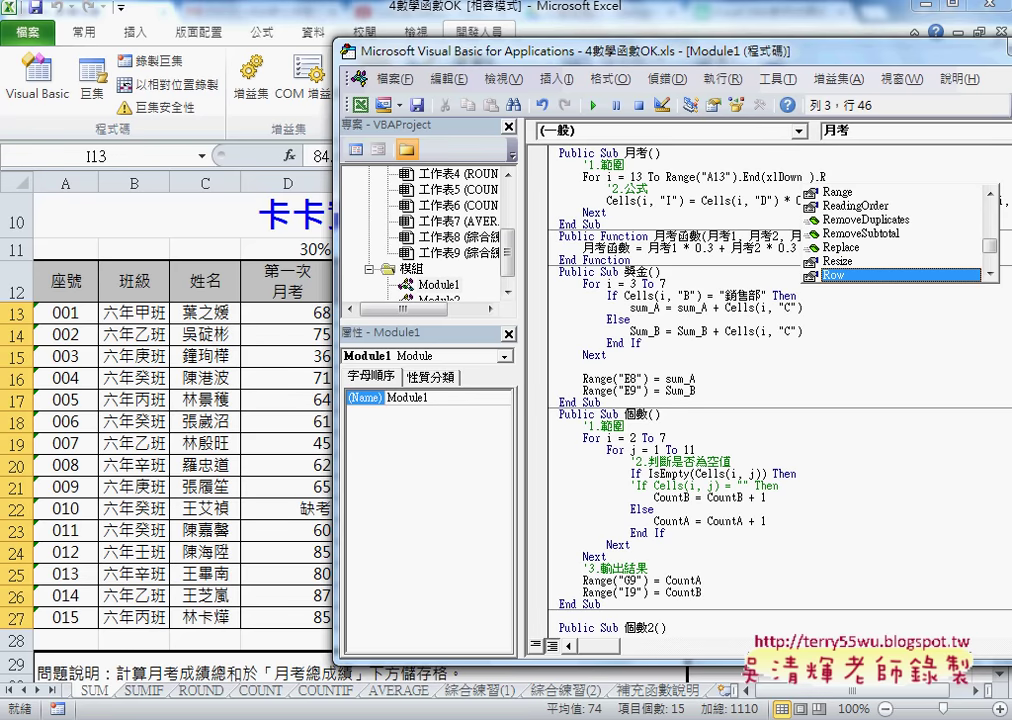
{"action": "key", "text": "space"}
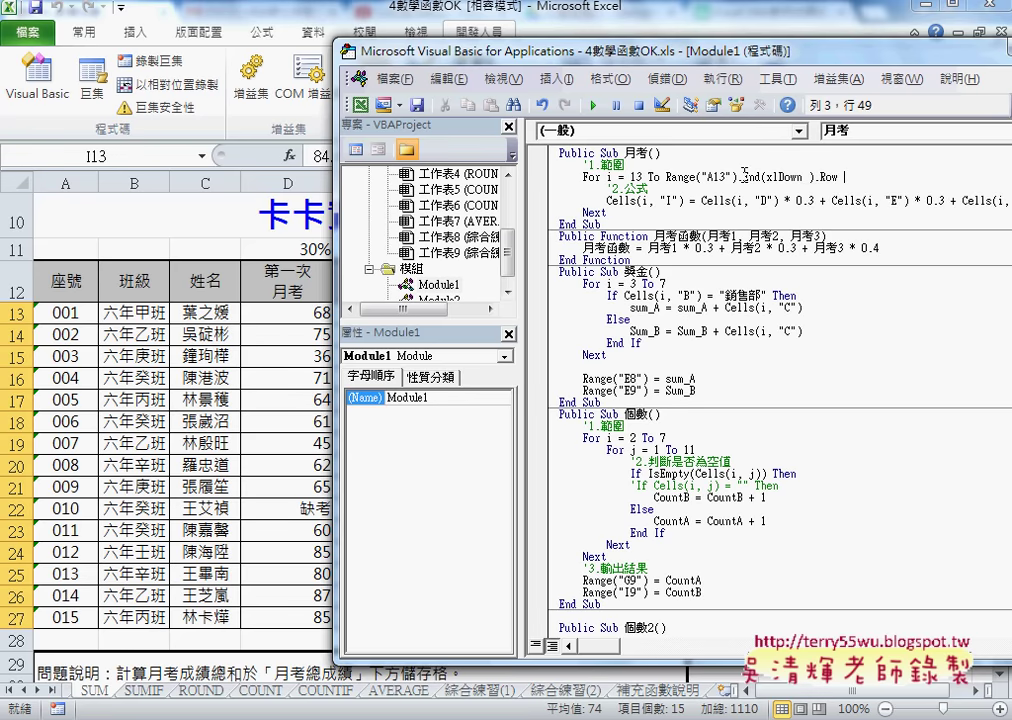
{"action": "left_click_drag", "start_coordinate": [523, 199], "coordinate": [440, 380]}
- Arrange the editor beside the sheet and highlight the formula's column D, E, Cells(i, "I") references and 0.3 weight
{"action": "left_click_drag", "start_coordinate": [605, 50], "coordinate": [550, 50]}
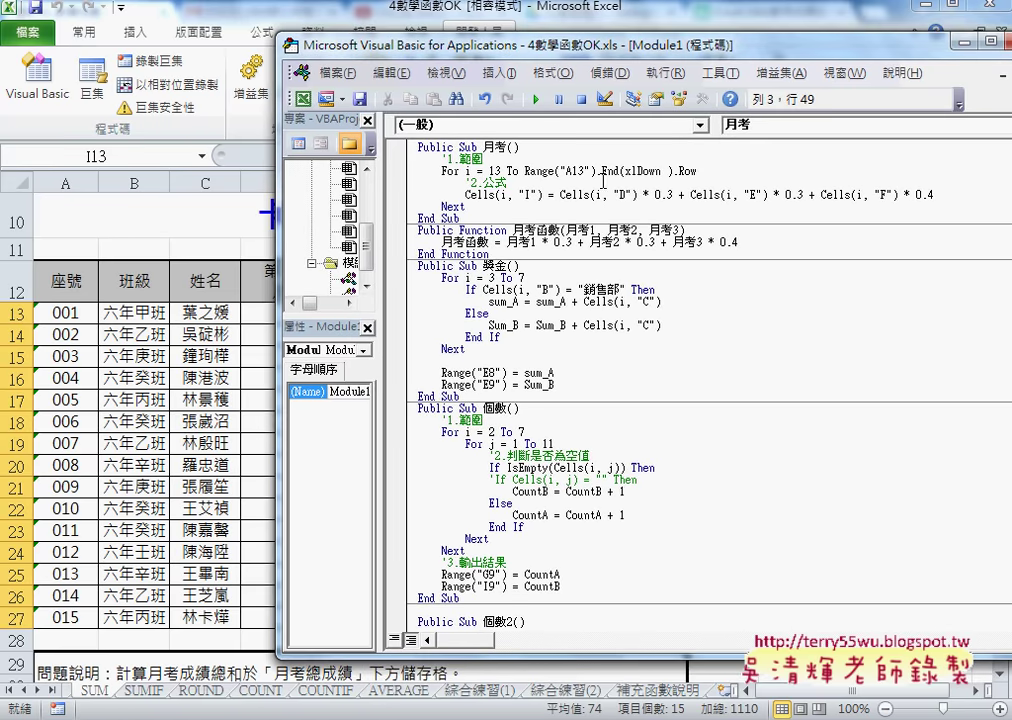
{"action": "left_click_drag", "start_coordinate": [593, 50], "coordinate": [675, 50]}
{"action": "left_click", "coordinate": [613, 194]}
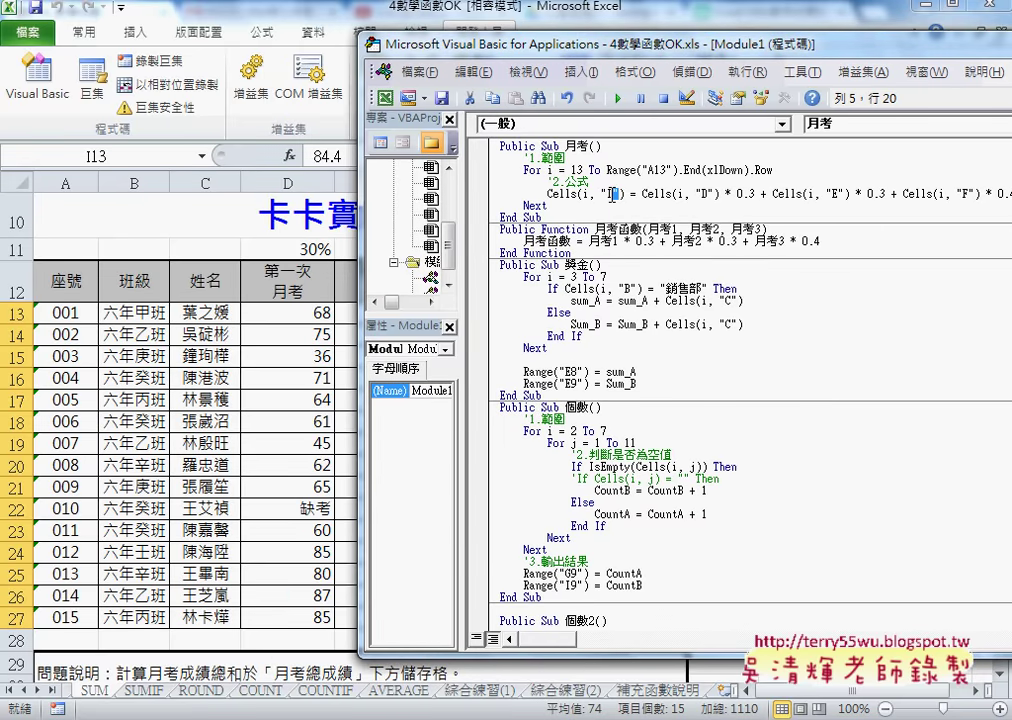
{"action": "mouse_move", "coordinate": [495, 45]}
{"action": "left_mouse_down"}
{"action": "mouse_move", "coordinate": [757, 272]}
{"action": "mouse_move", "coordinate": [695, 27]}
{"action": "mouse_move", "coordinate": [800, 150]}
{"action": "mouse_move", "coordinate": [287, 243]}
{"action": "left_mouse_up"}
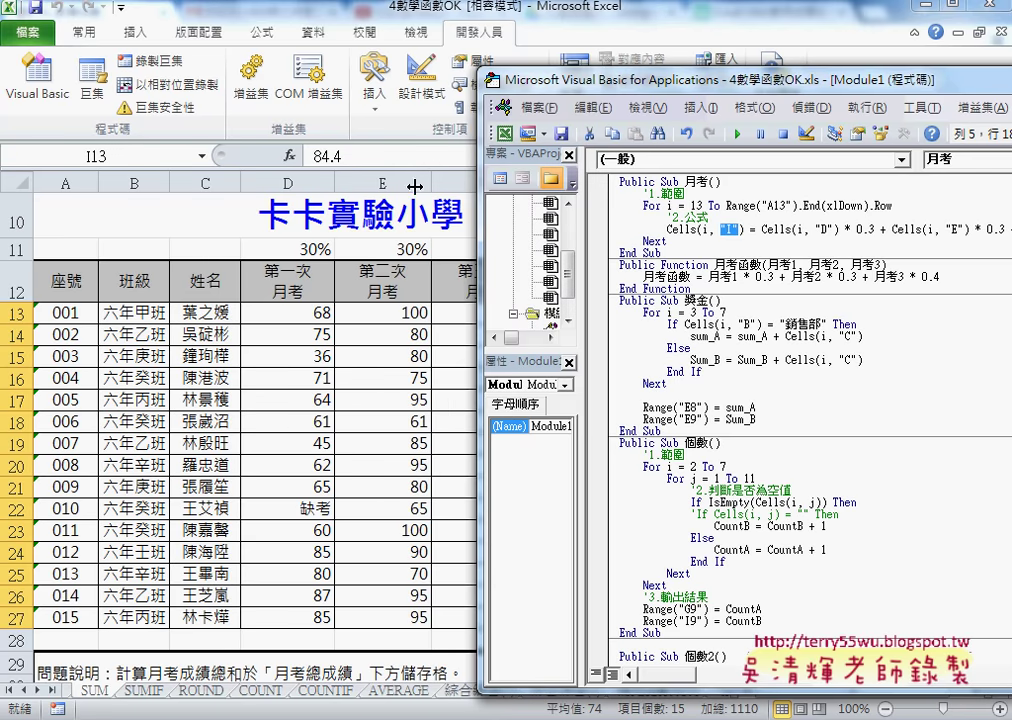
{"action": "left_click_drag", "start_coordinate": [620, 88], "coordinate": [510, 95]}
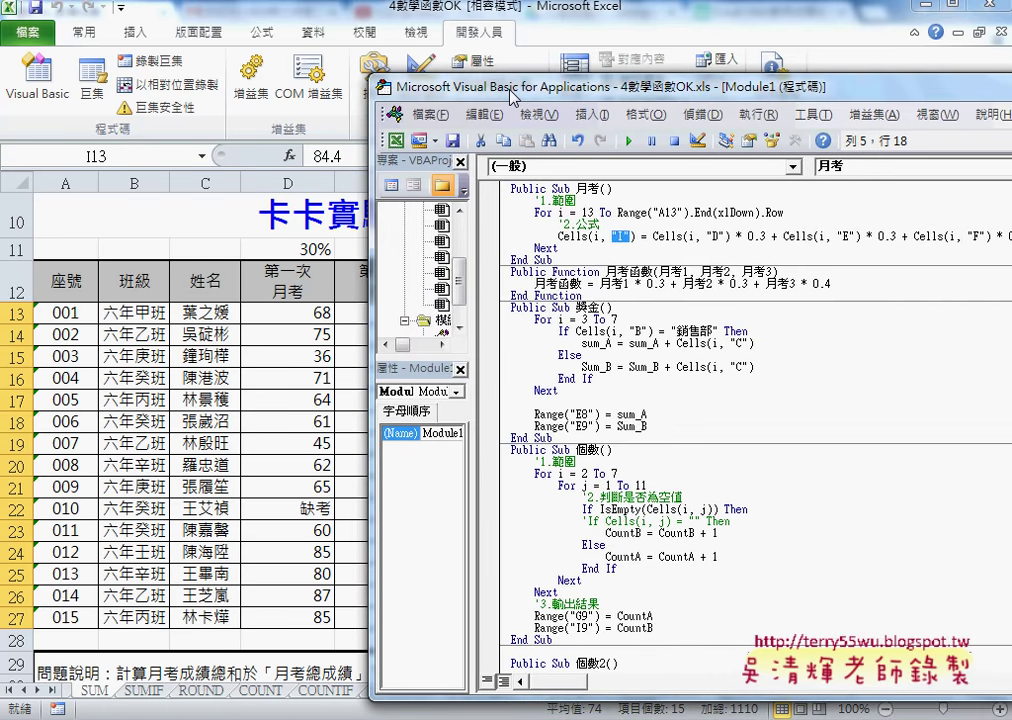
{"action": "left_click", "coordinate": [706, 237]}
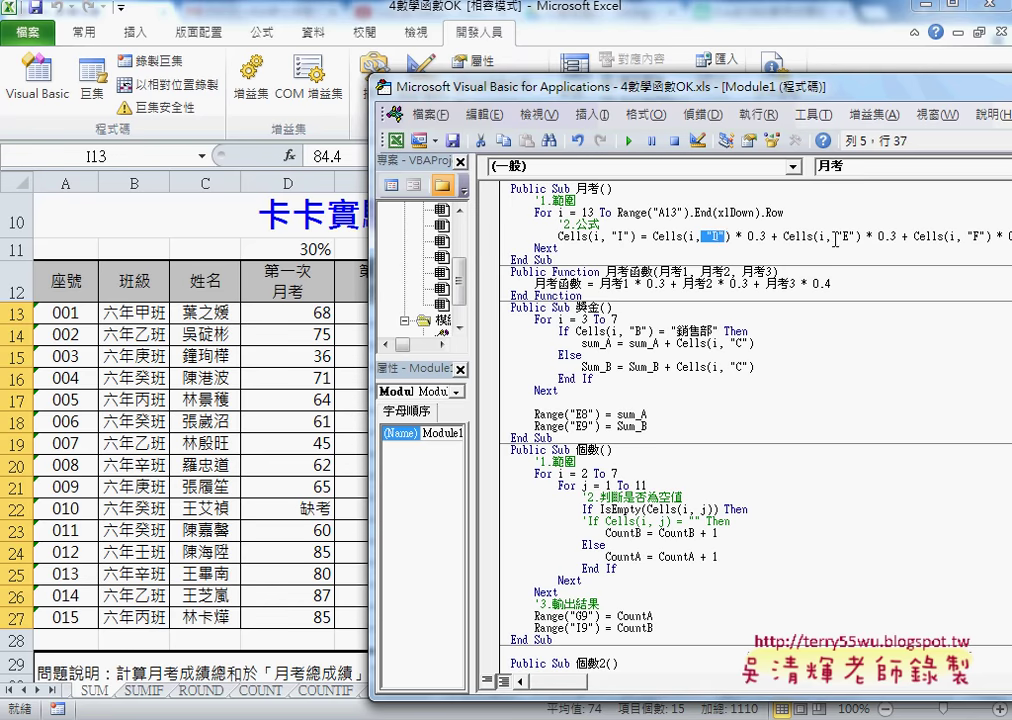
{"action": "left_click_drag", "start_coordinate": [837, 237], "coordinate": [855, 237]}
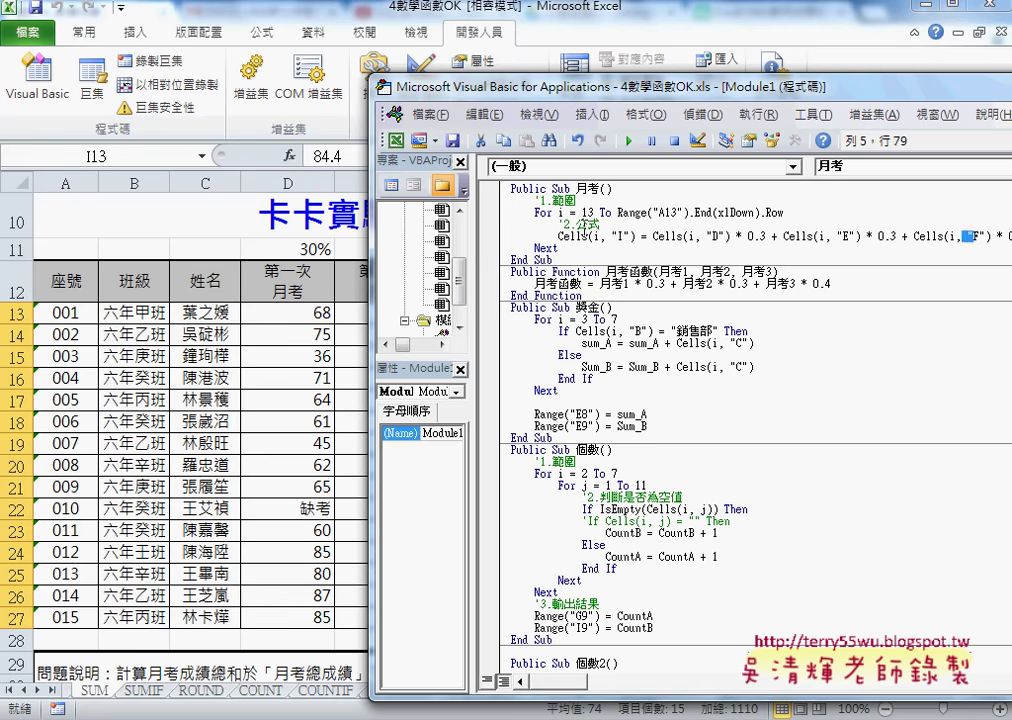
{"action": "left_click_drag", "start_coordinate": [558, 237], "coordinate": [641, 237]}
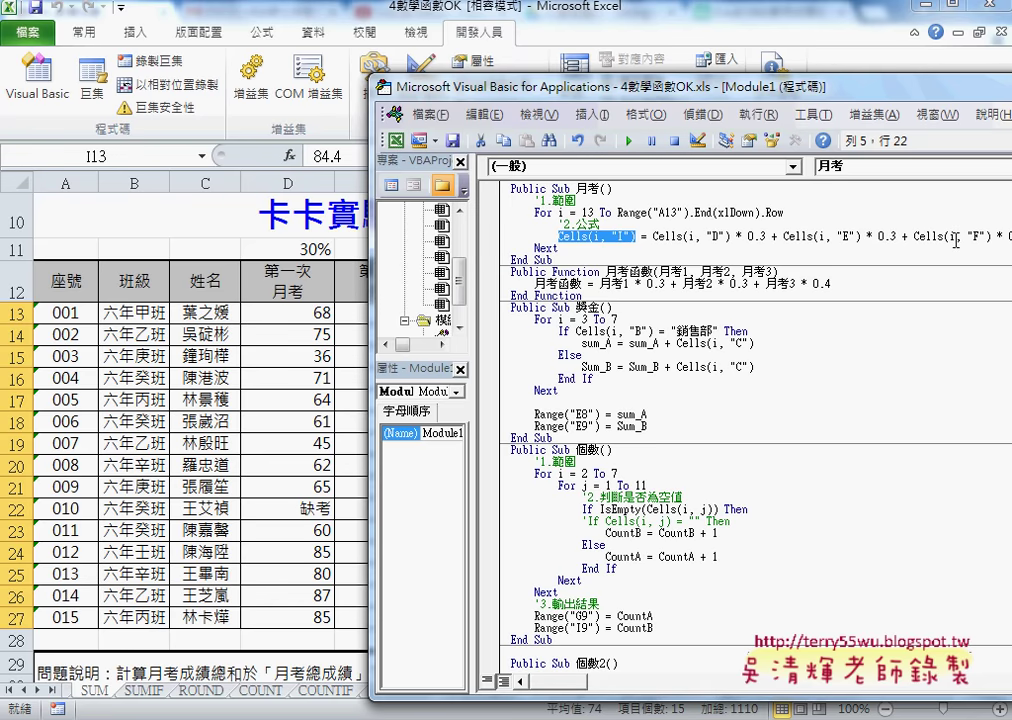
{"action": "left_click_drag", "start_coordinate": [706, 80], "coordinate": [612, 77]}
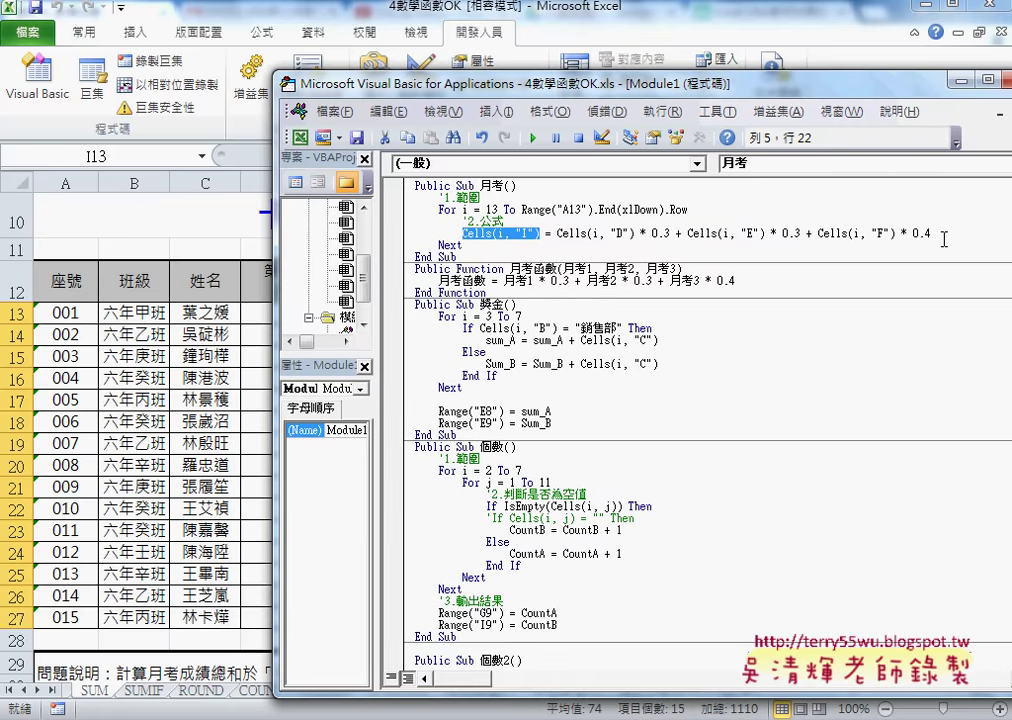
{"action": "left_click", "coordinate": [790, 233]}
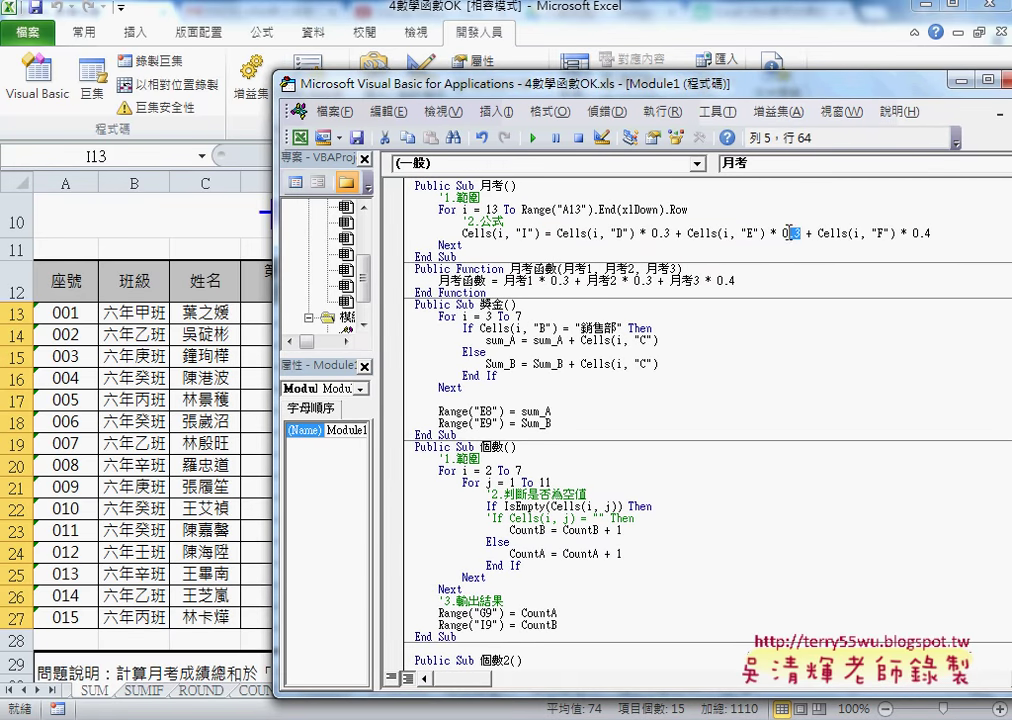
{"action": "left_click_drag", "start_coordinate": [669, 233], "coordinate": [647, 232]}
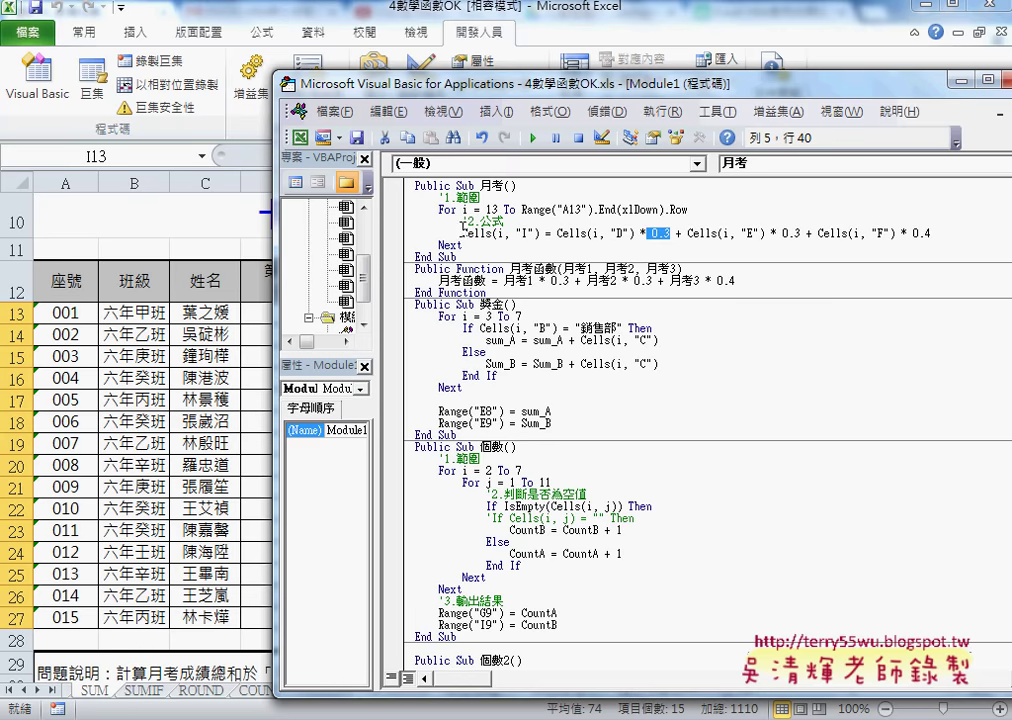
- Back on the worksheet, select I13:I27 and delete the VBA results
{"action": "left_click", "coordinate": [256, 317]}
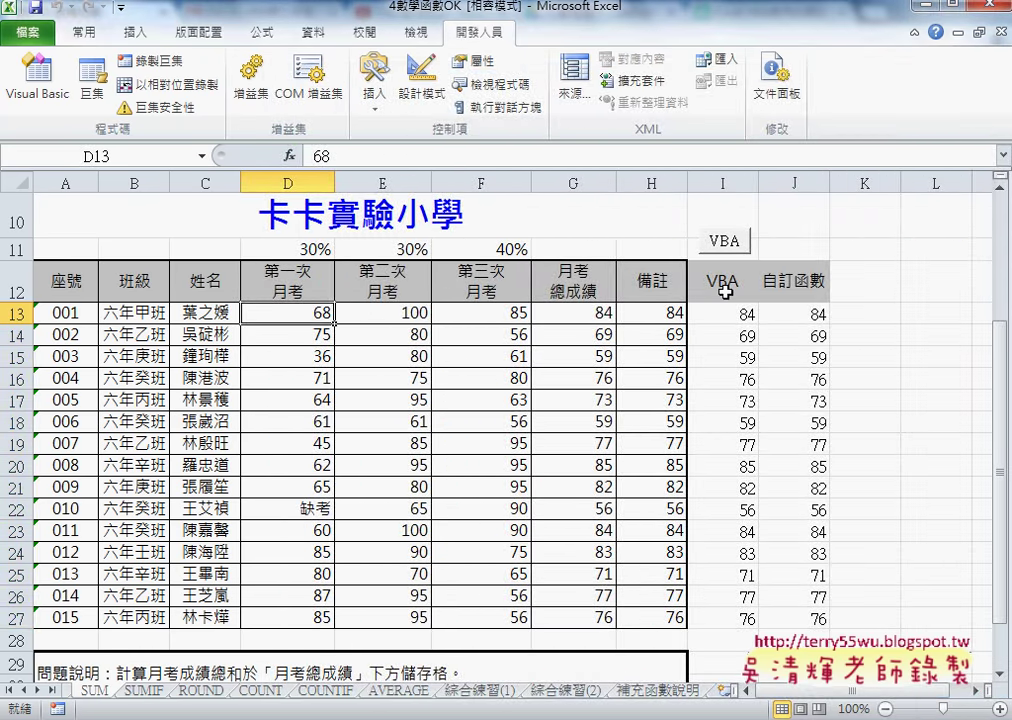
{"action": "left_click_drag", "start_coordinate": [714, 314], "coordinate": [740, 627]}
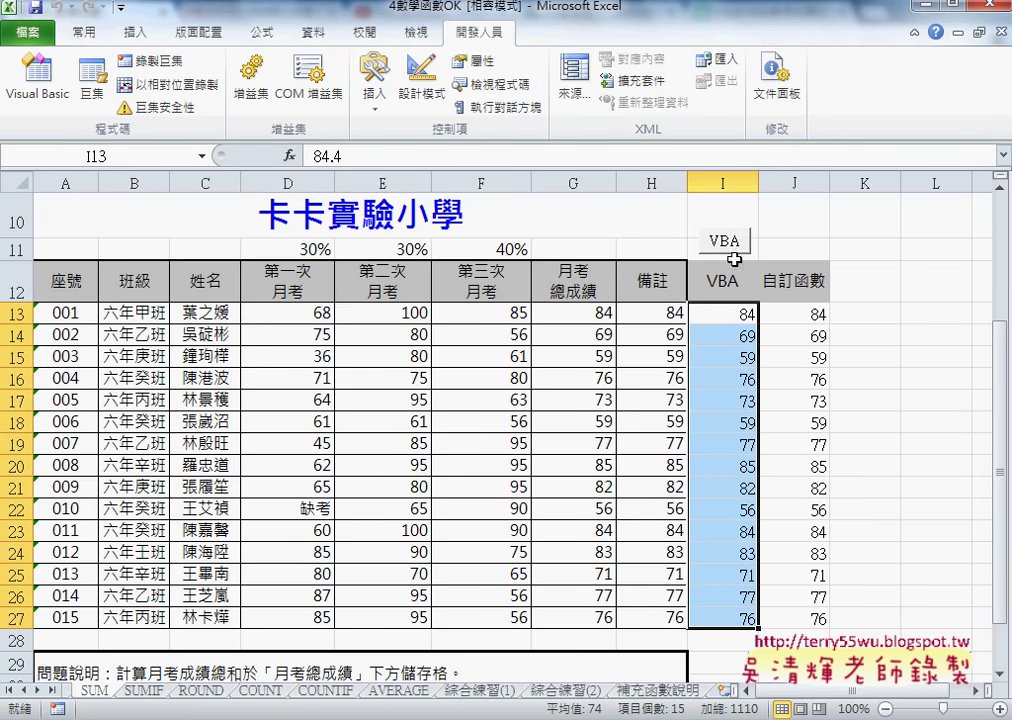
{"action": "key", "text": "Delete"}
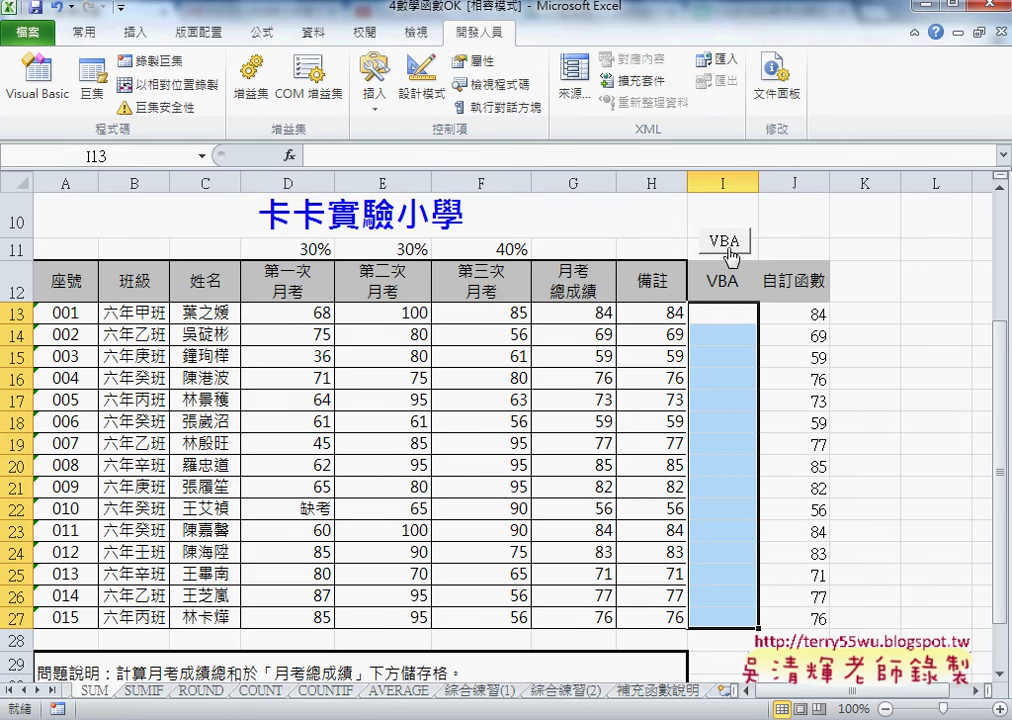
- Rerun the VBA macro to refill I13:I27 (84, 69, 59…), then clear the 自訂函數 results in J13:J27
{"action": "left_click", "coordinate": [730, 248]}
{"action": "left_click_drag", "start_coordinate": [804, 316], "coordinate": [812, 620]}
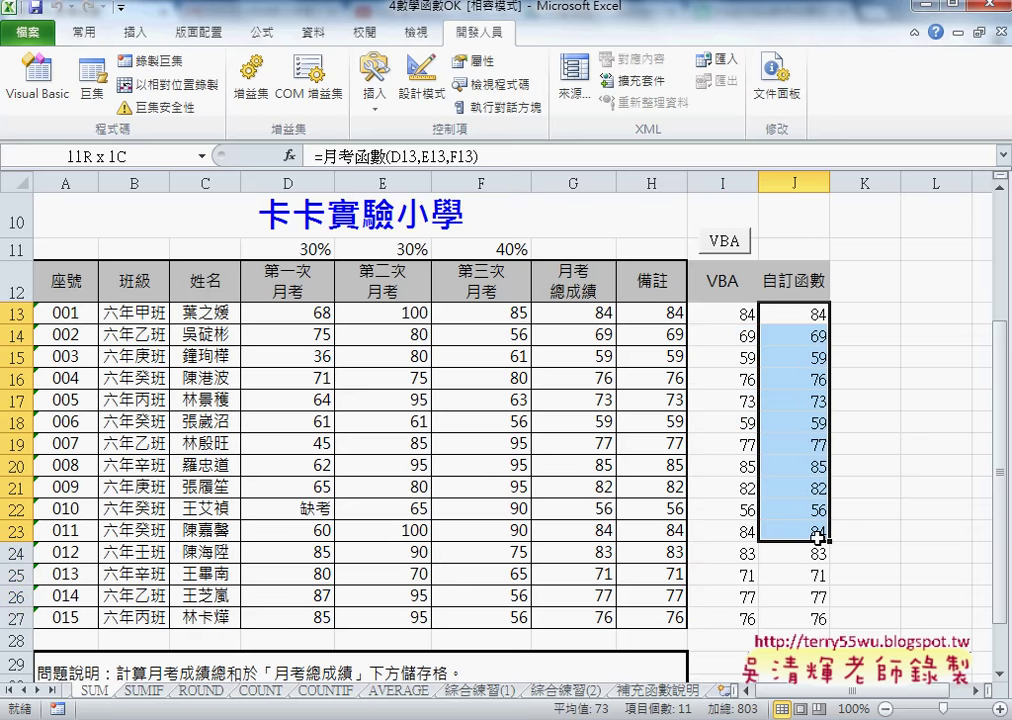
{"action": "key", "text": "Delete"}
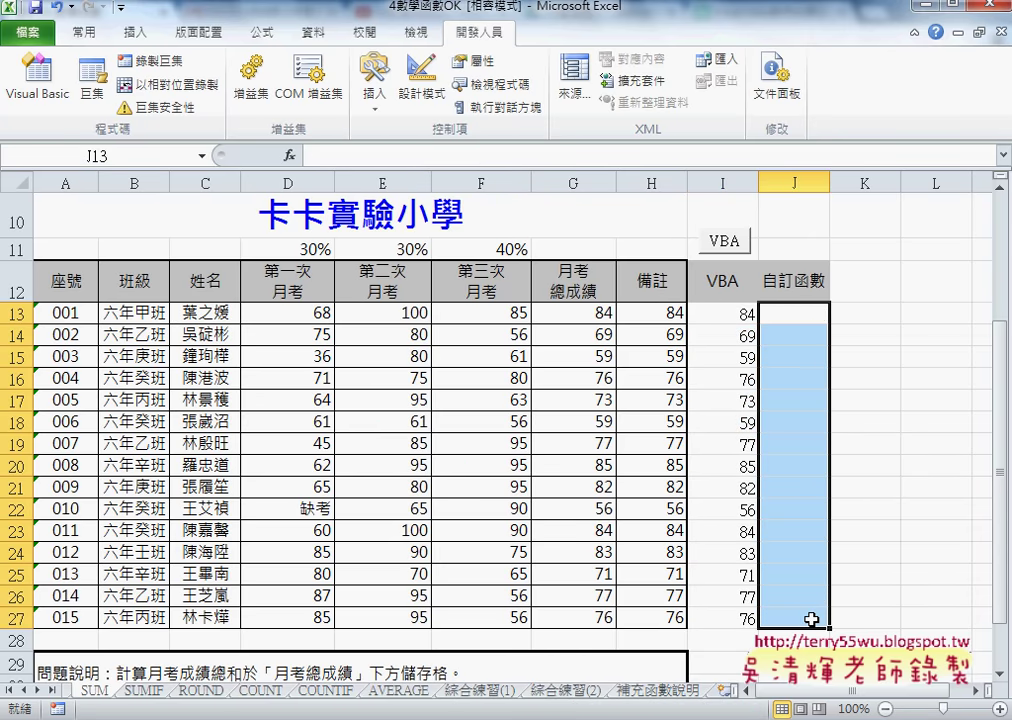
{"action": "left_click", "coordinate": [812, 312]}
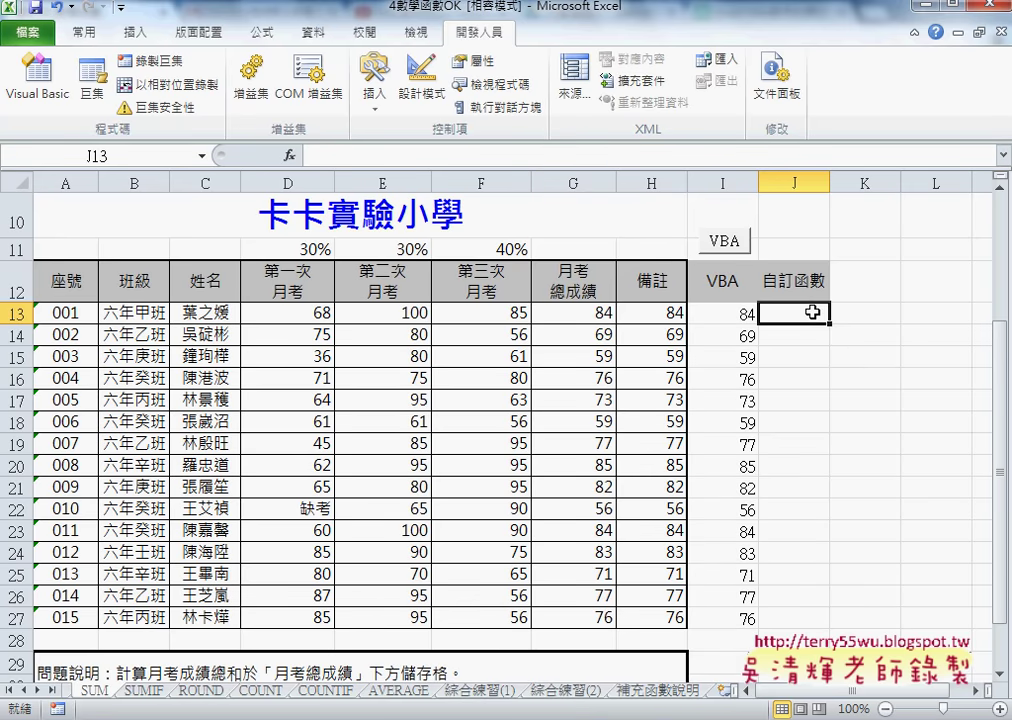
{"action": "left_click", "coordinate": [289, 155]}
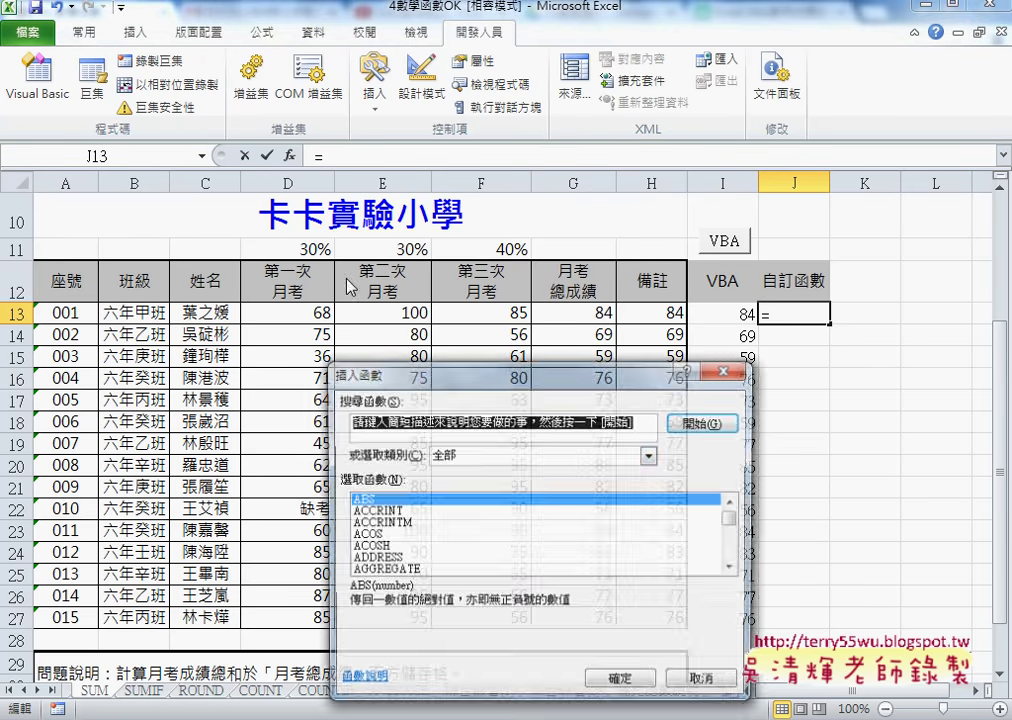
{"action": "left_click_drag", "start_coordinate": [733, 519], "coordinate": [733, 552]}
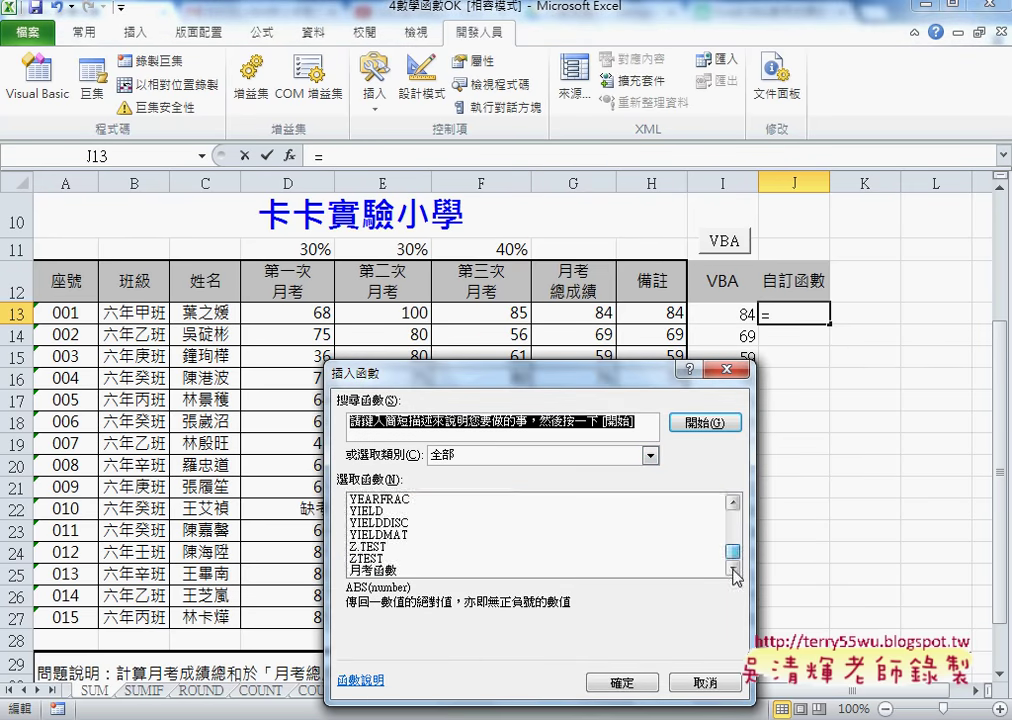
{"action": "left_click", "coordinate": [385, 568]}
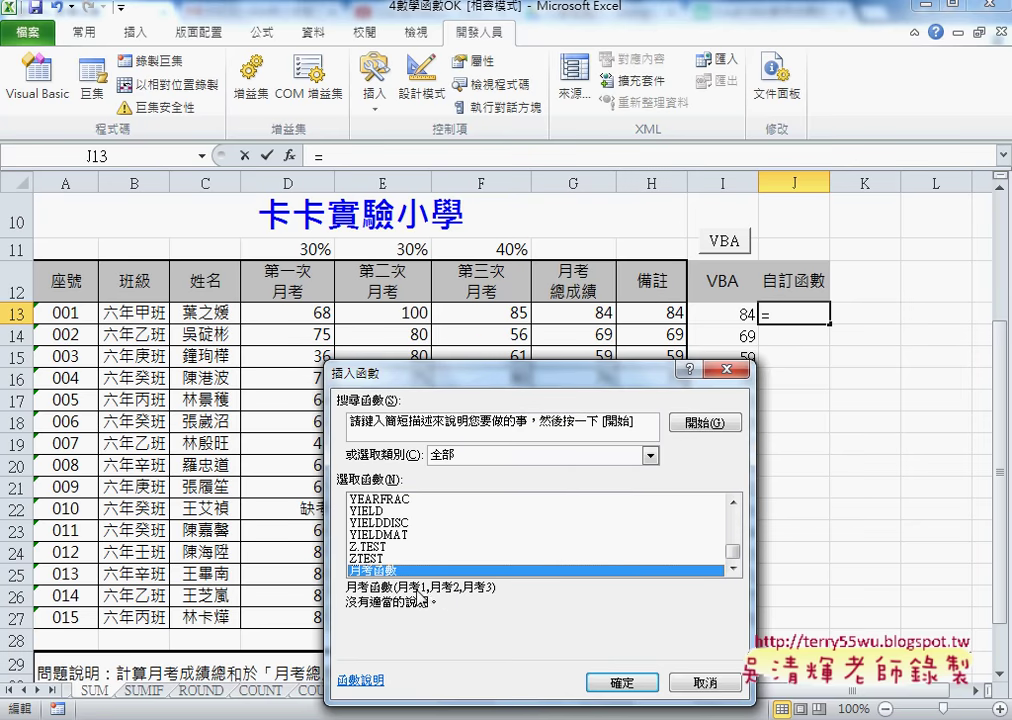
{"action": "left_click", "coordinate": [621, 682]}
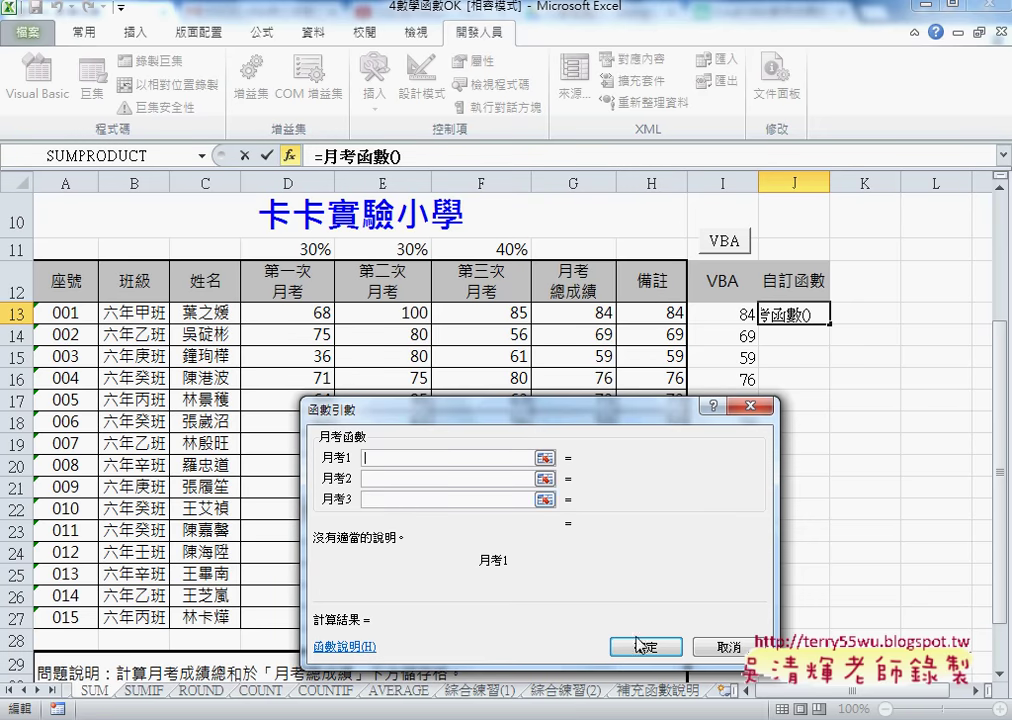
{"action": "left_click", "coordinate": [722, 648]}
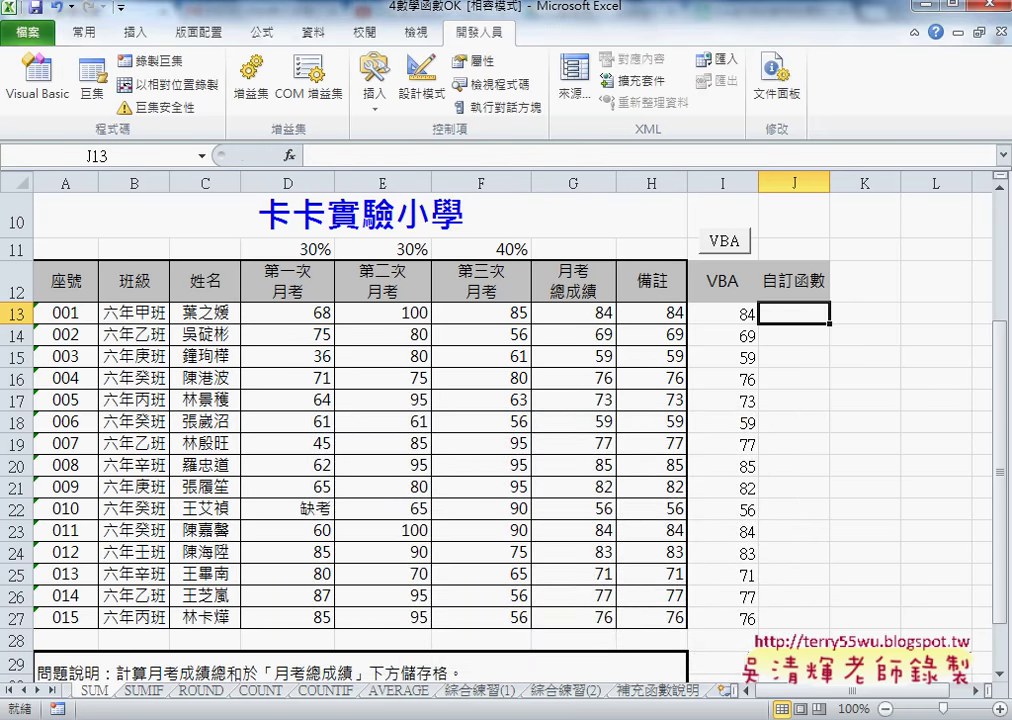
- Change the VBA editor's Editor Format code font size from 9 to 12
{"action": "left_click", "coordinate": [455, 620]}
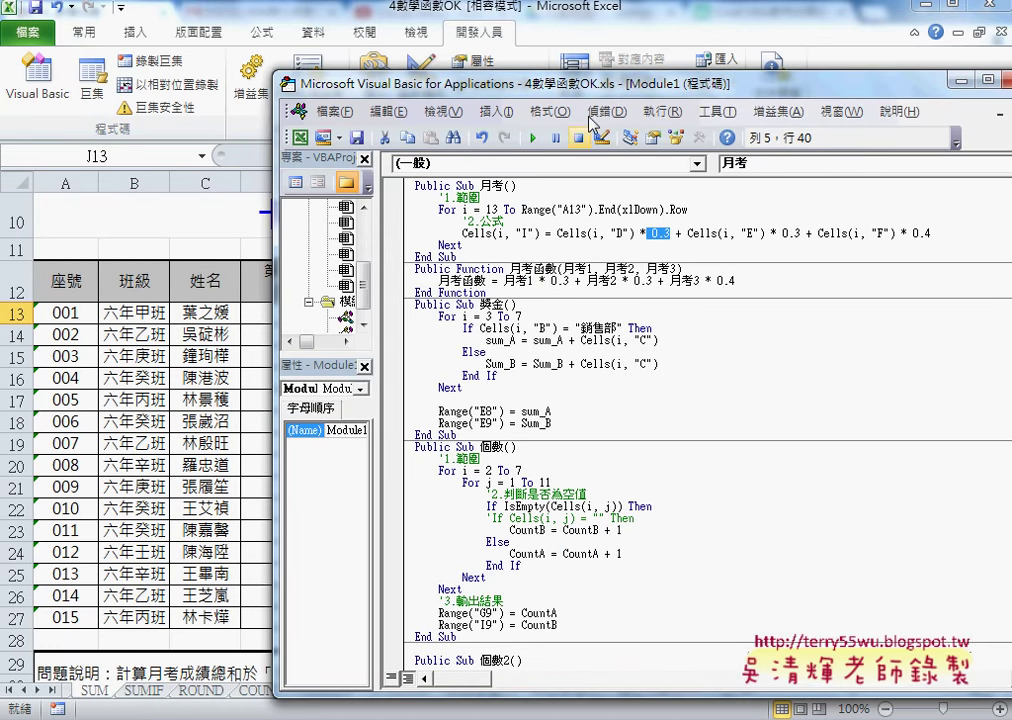
{"action": "left_click", "coordinate": [717, 111]}
{"action": "left_click", "coordinate": [750, 206]}
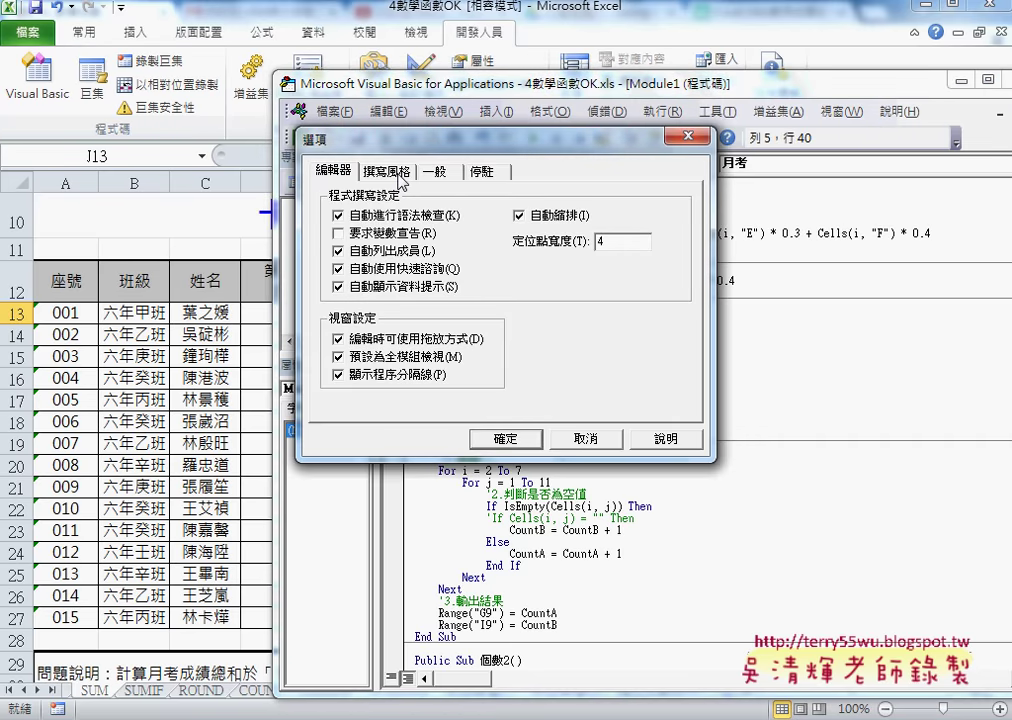
{"action": "left_click", "coordinate": [401, 180]}
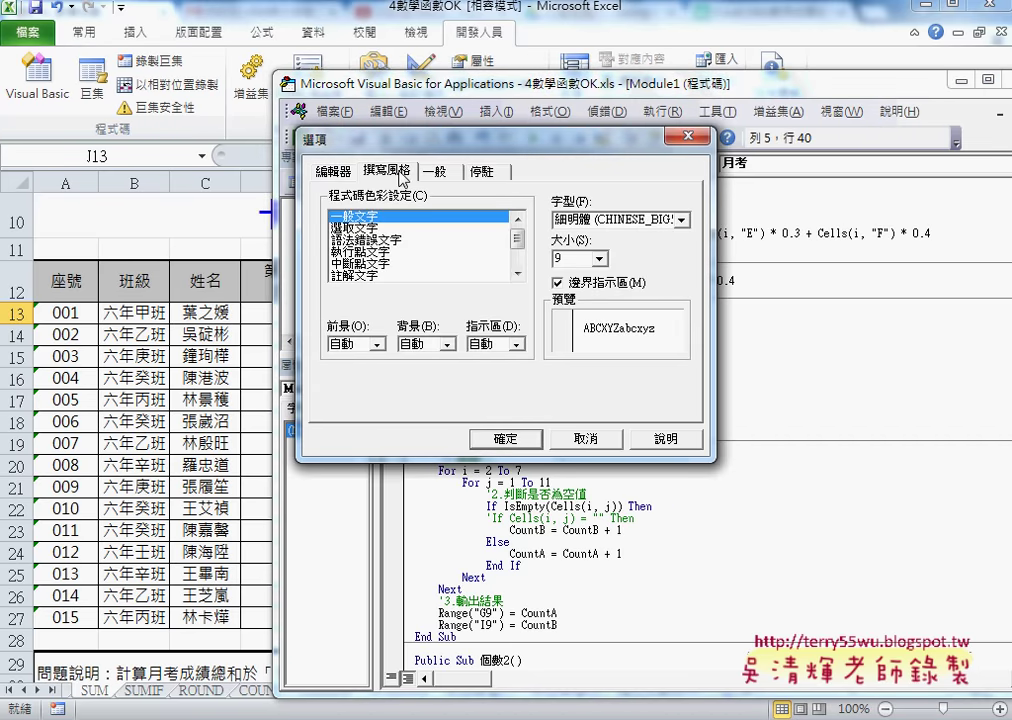
{"action": "left_click", "coordinate": [599, 258]}
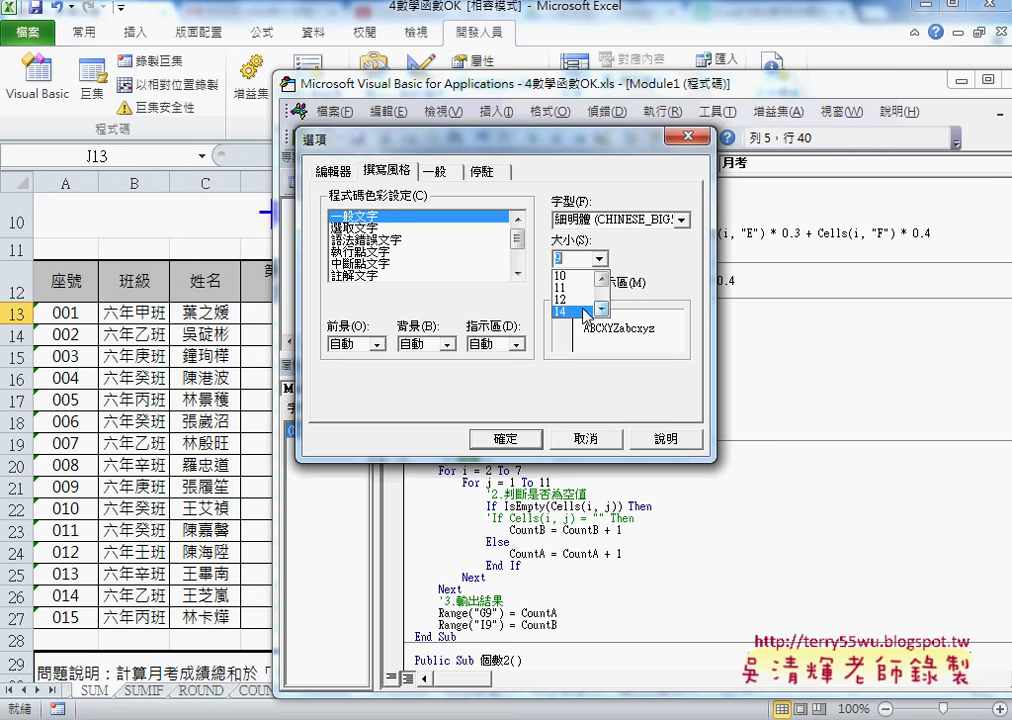
{"action": "left_click", "coordinate": [562, 299]}
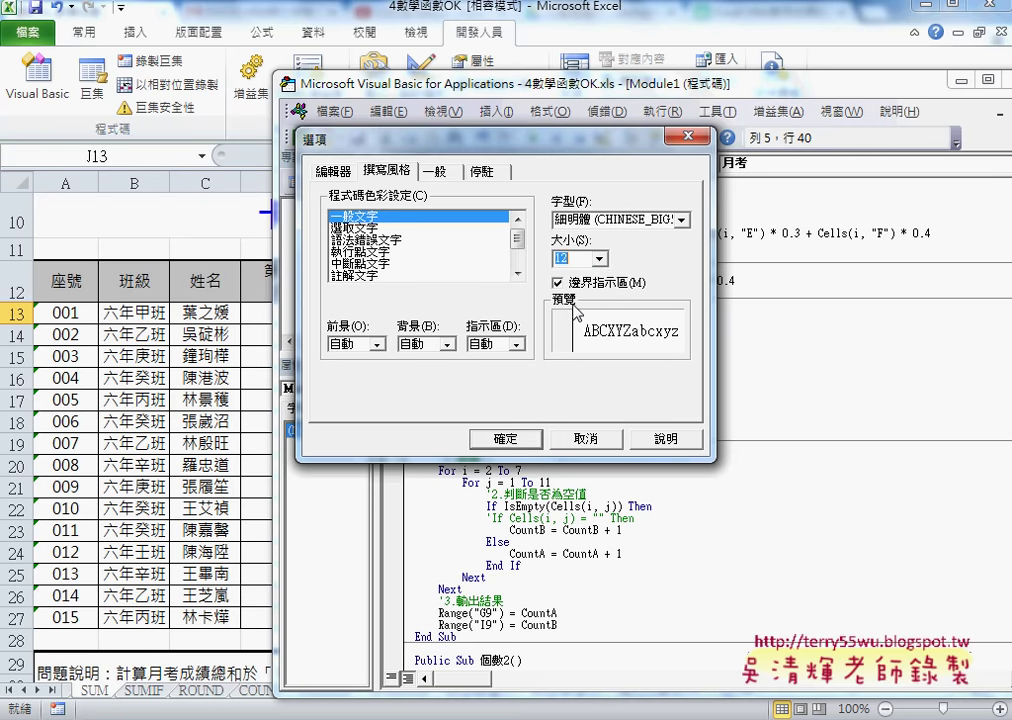
{"action": "left_click", "coordinate": [511, 445]}
{"action": "left_click", "coordinate": [550, 362]}
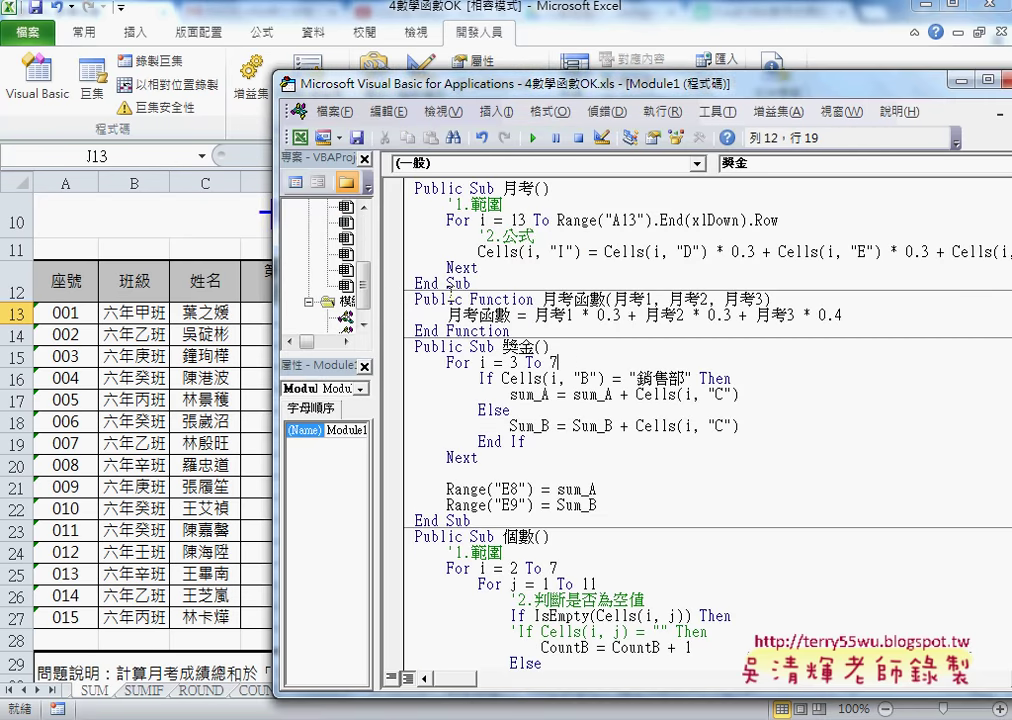
{"action": "left_click", "coordinate": [496, 111]}
{"action": "left_click", "coordinate": [515, 137]}
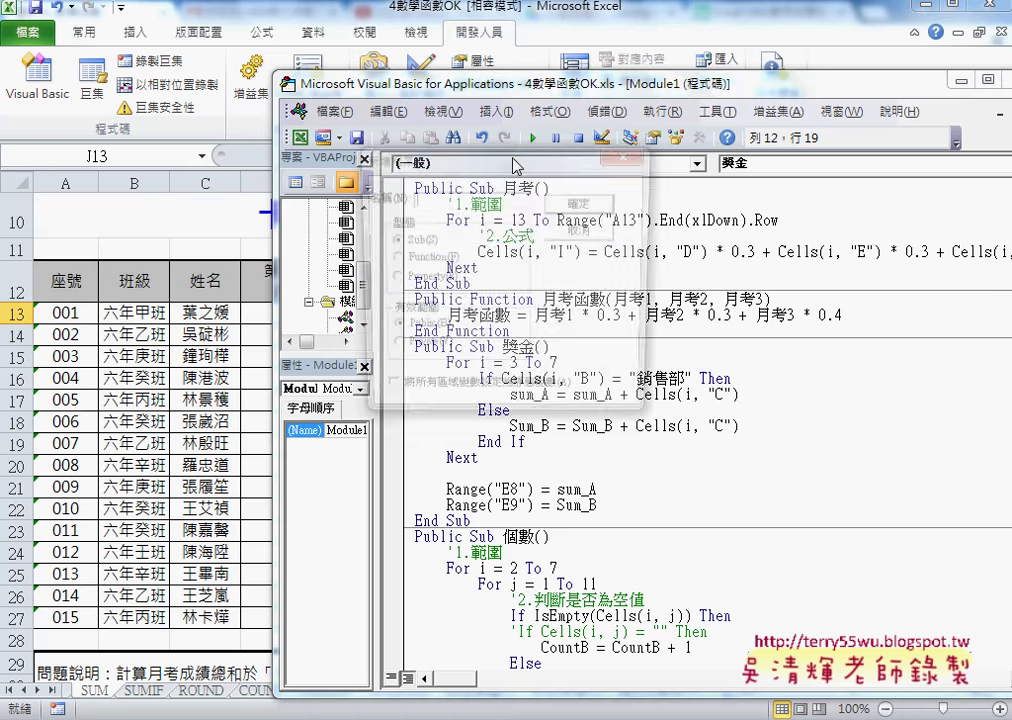
{"action": "left_click", "coordinate": [338, 204]}
{"action": "left_click_drag", "start_coordinate": [420, 108], "coordinate": [295, 212]}
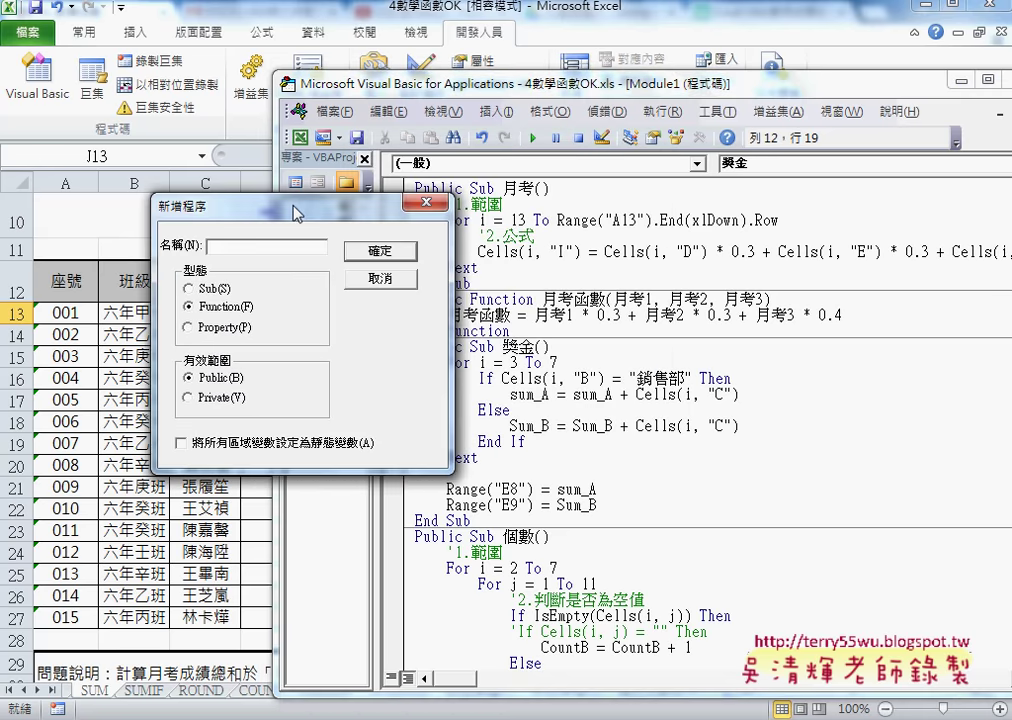
{"action": "left_click", "coordinate": [404, 281]}
{"action": "left_click_drag", "start_coordinate": [613, 299], "coordinate": [764, 299]}
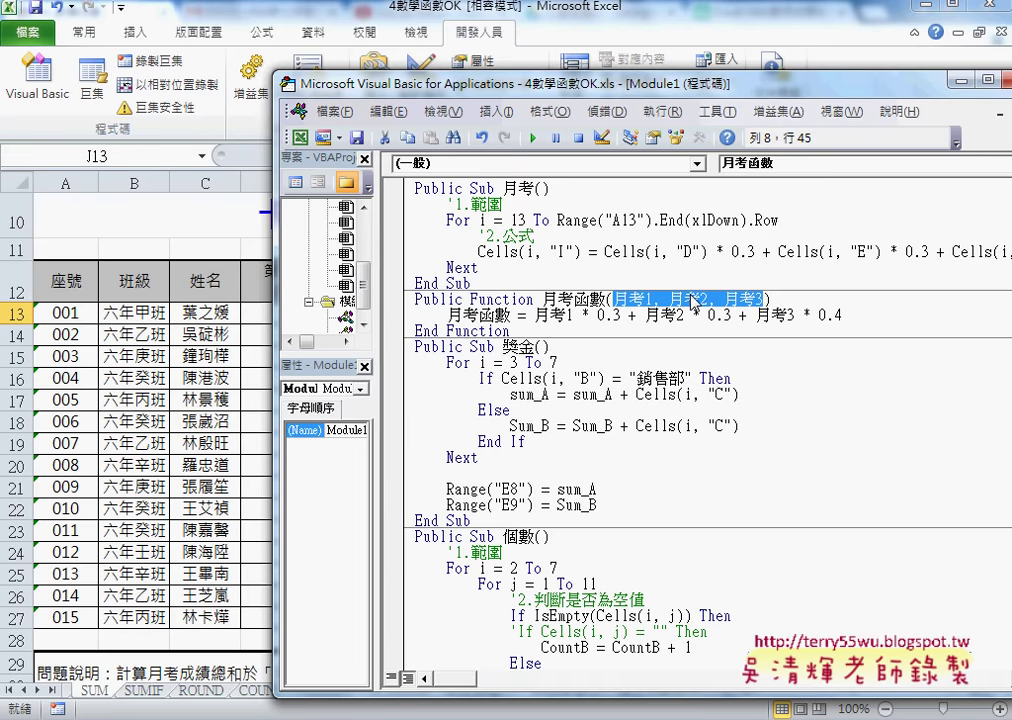
{"action": "double_click", "coordinate": [478, 315]}
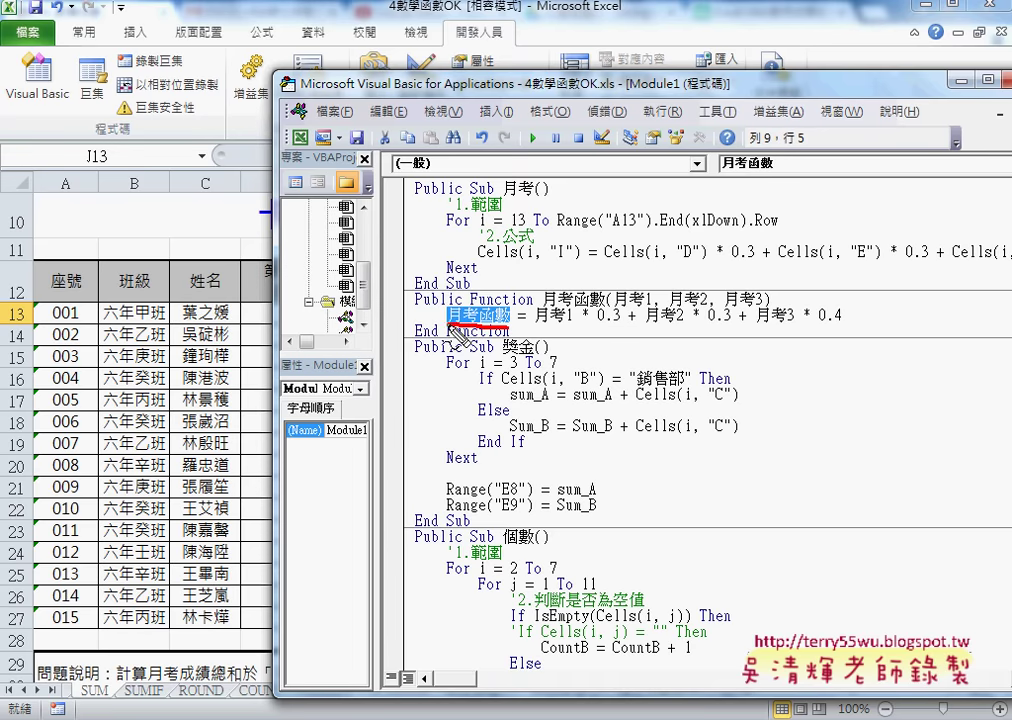
{"action": "mouse_move", "coordinate": [510, 329]}
{"action": "left_mouse_down"}
{"action": "mouse_move", "coordinate": [446, 309]}
{"action": "mouse_move", "coordinate": [573, 325]}
{"action": "mouse_move", "coordinate": [548, 288]}
{"action": "left_mouse_up"}
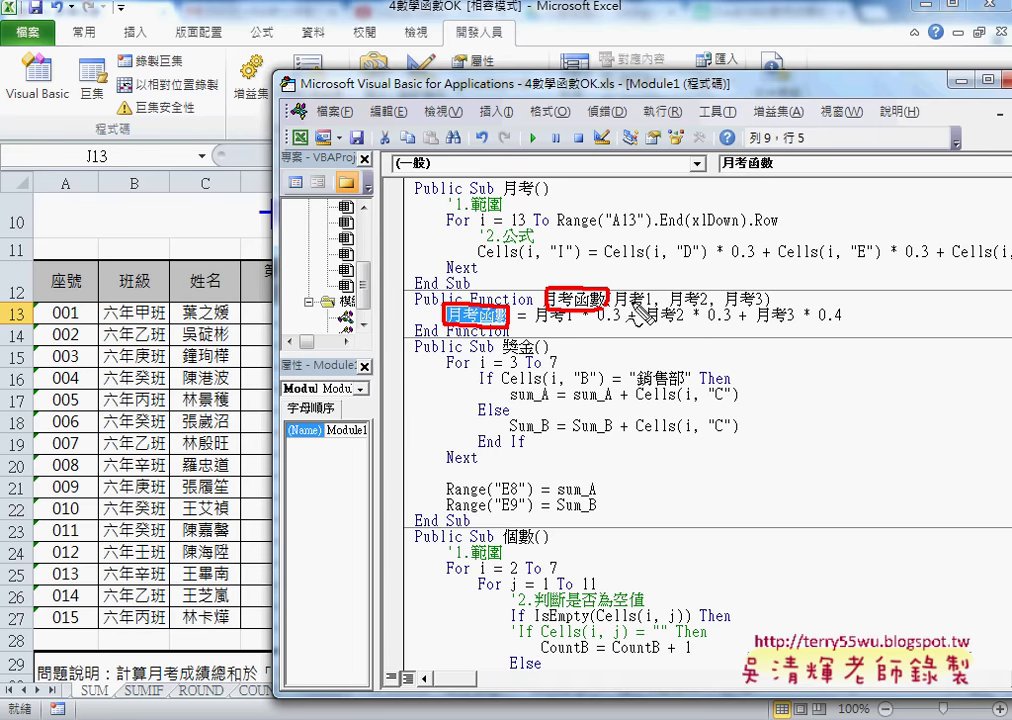
{"action": "mouse_move", "coordinate": [622, 318]}
{"action": "left_mouse_down"}
{"action": "mouse_move", "coordinate": [642, 318]}
{"action": "mouse_move", "coordinate": [621, 350]}
{"action": "left_mouse_up"}
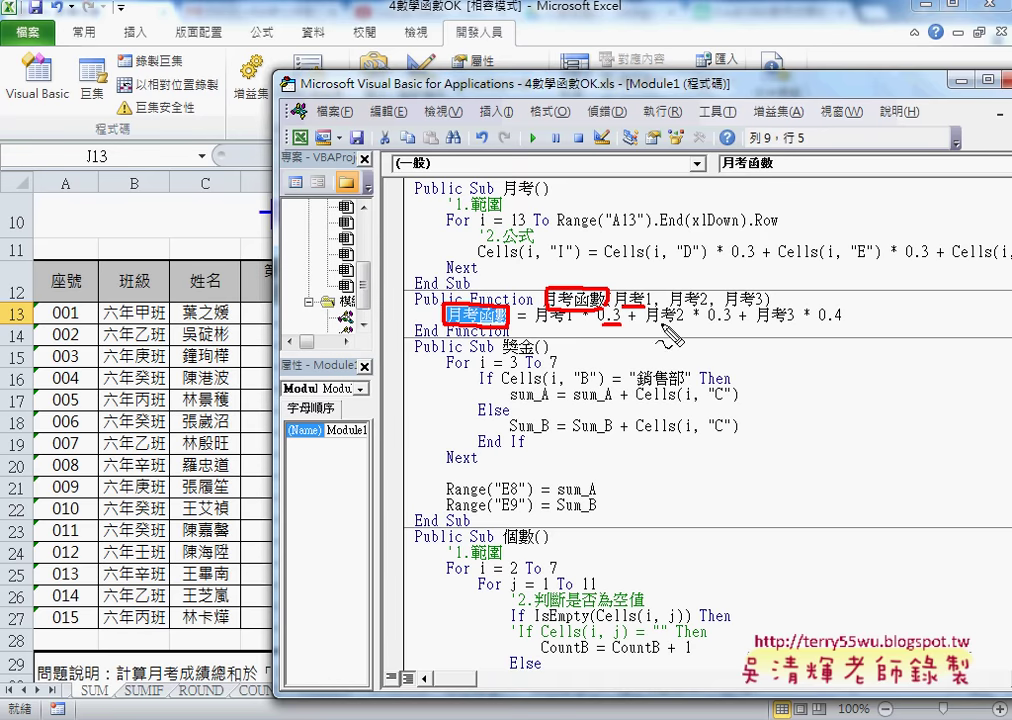
{"action": "left_click_drag", "start_coordinate": [708, 323], "coordinate": [731, 323]}
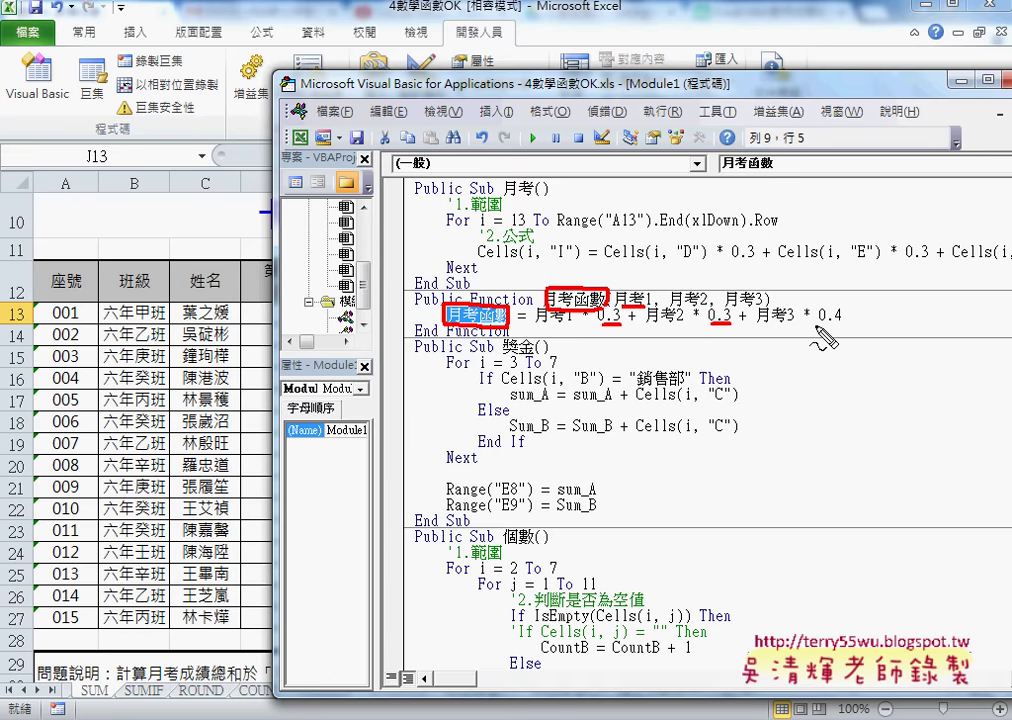
{"action": "left_click_drag", "start_coordinate": [818, 323], "coordinate": [842, 323]}
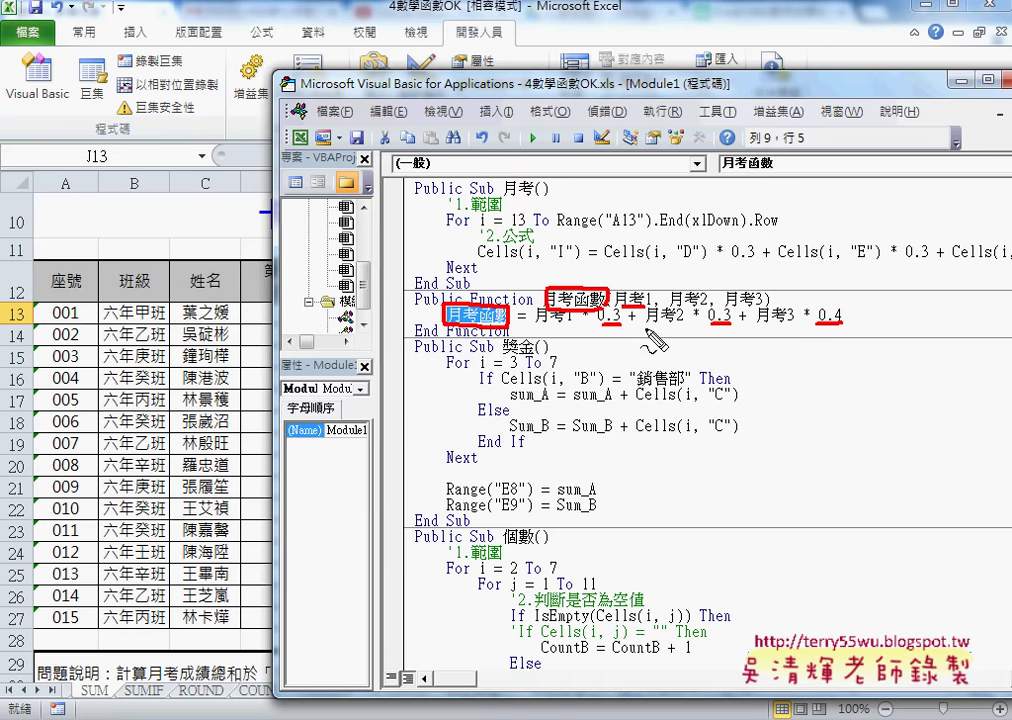
{"action": "mouse_move", "coordinate": [618, 337]}
{"action": "left_mouse_down"}
{"action": "mouse_move", "coordinate": [520, 340]}
{"action": "mouse_move", "coordinate": [530, 341]}
{"action": "left_mouse_up"}
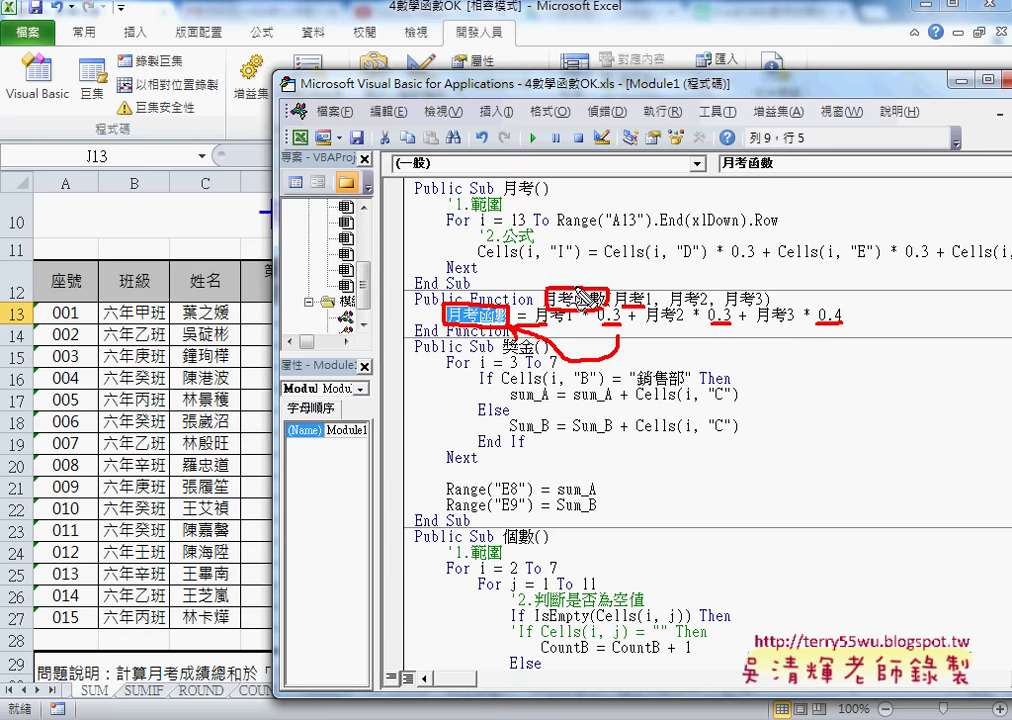
{"action": "key", "text": "Escape"}
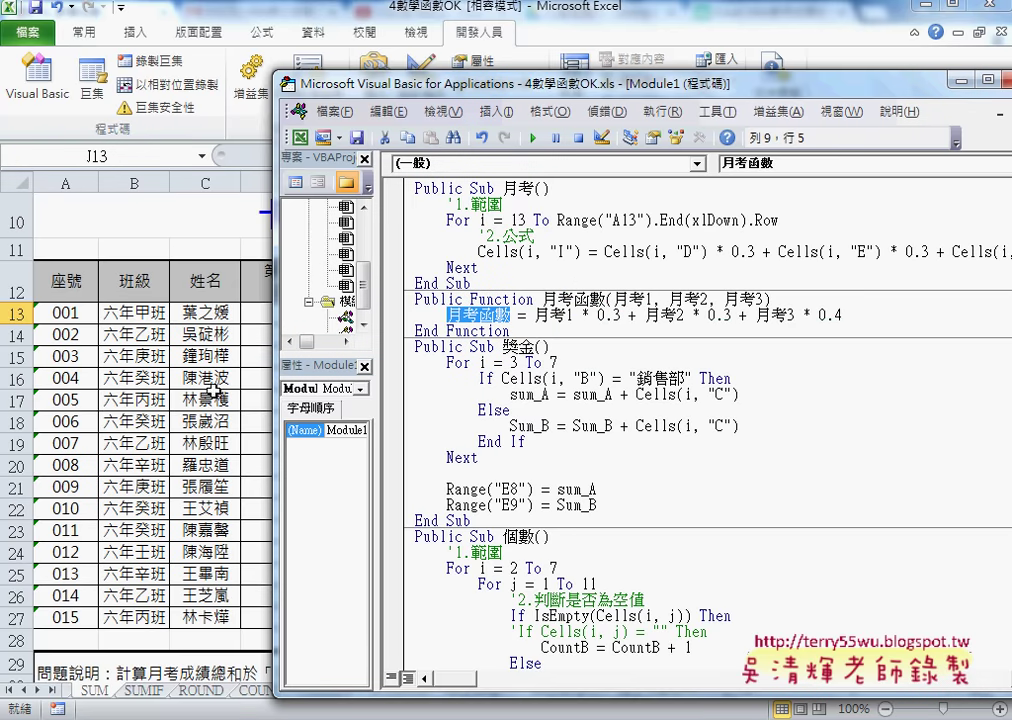
- Insert the custom 月考函數 function into cell J13 under 自訂函數
{"action": "left_click", "coordinate": [218, 336]}
{"action": "left_click", "coordinate": [797, 313]}
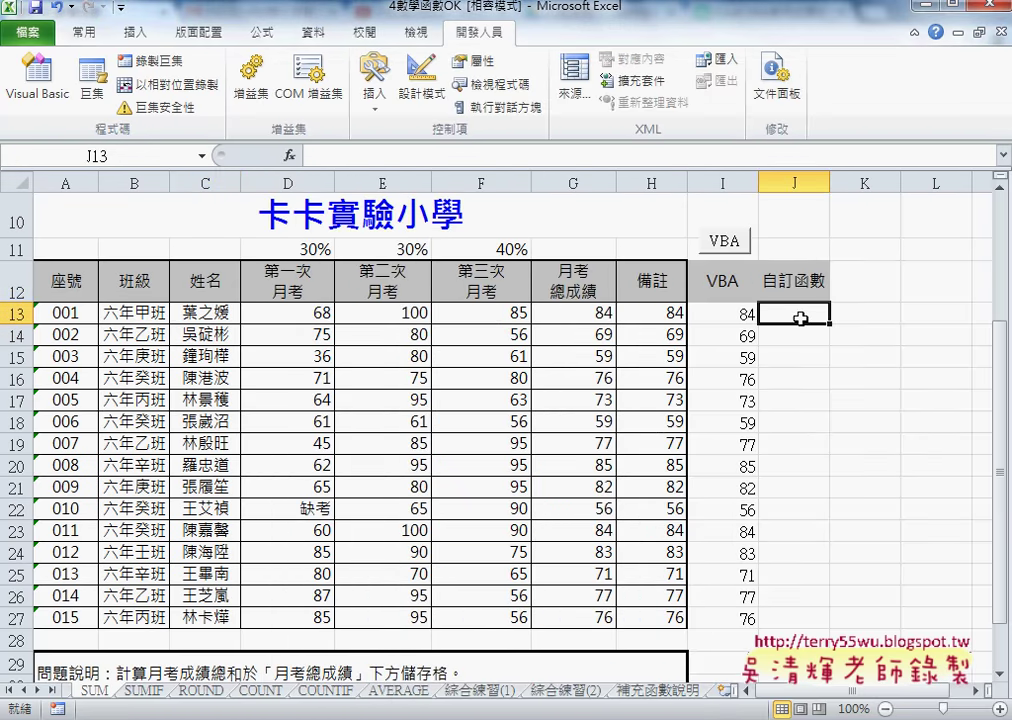
{"action": "left_click", "coordinate": [289, 156]}
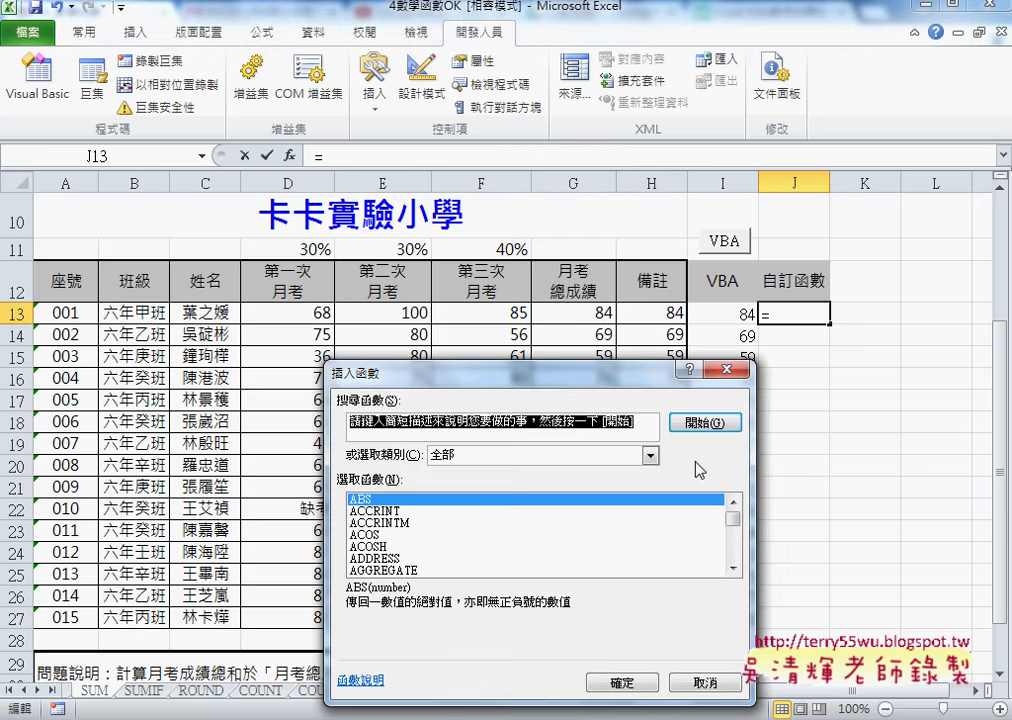
{"action": "left_click_drag", "start_coordinate": [739, 533], "coordinate": [739, 568]}
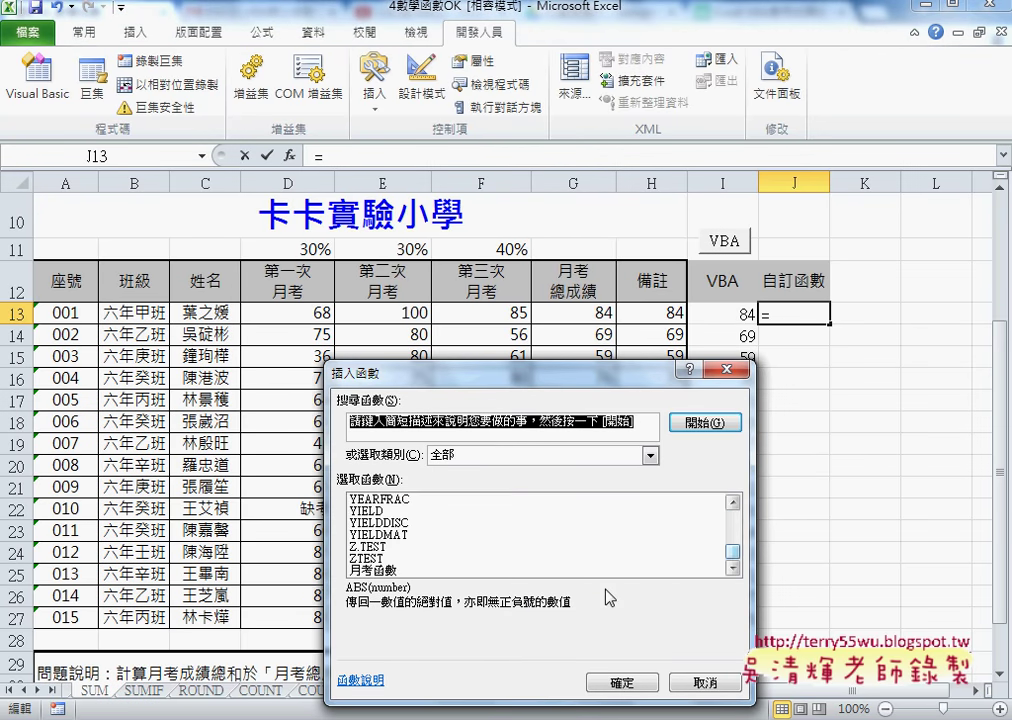
{"action": "left_click", "coordinate": [400, 570]}
{"action": "left_click", "coordinate": [619, 683]}
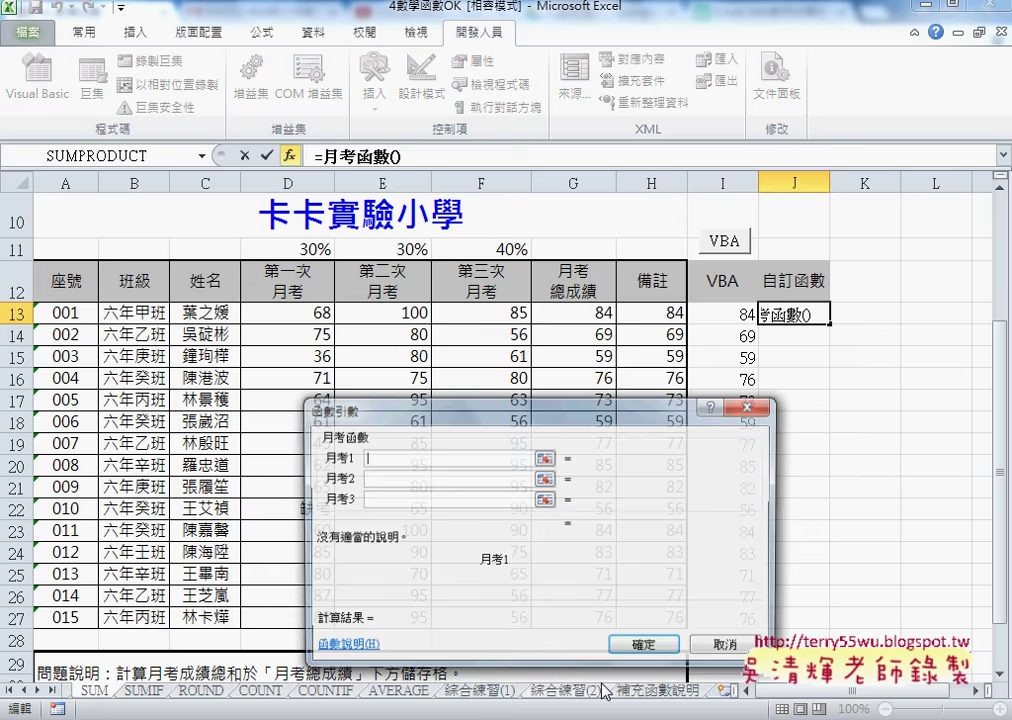
- Supply D13, E13 and F13 as the 月考函數 arguments so J13 shows 84
{"action": "left_click_drag", "start_coordinate": [532, 422], "coordinate": [617, 438]}
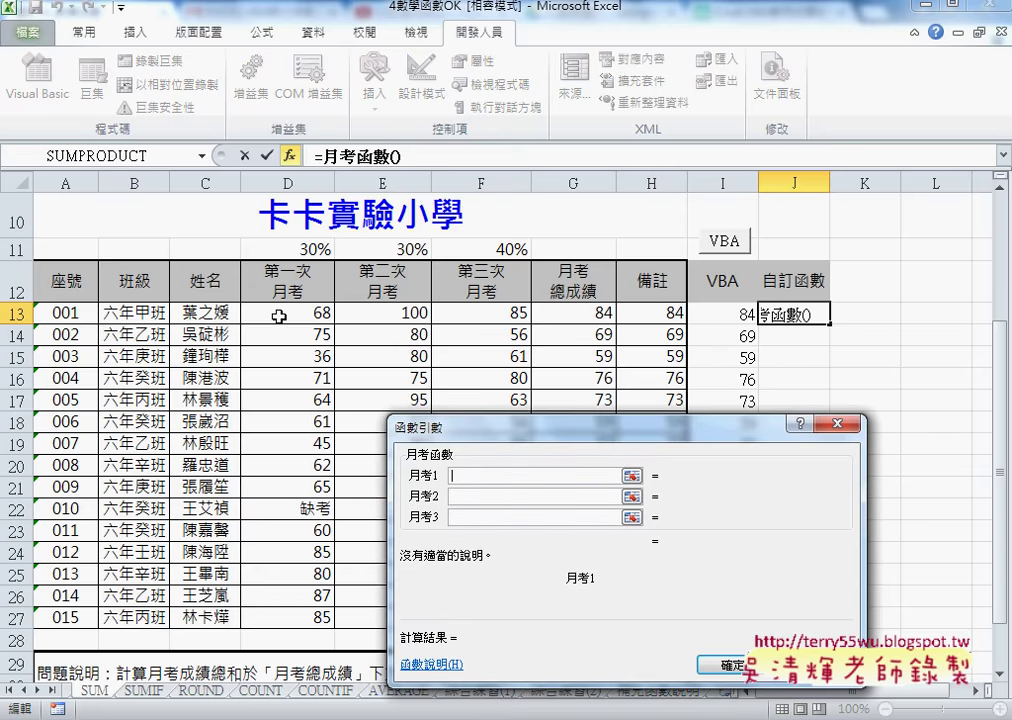
{"action": "left_click", "coordinate": [273, 315]}
{"action": "left_click", "coordinate": [465, 497]}
{"action": "left_click", "coordinate": [395, 313]}
{"action": "key", "text": "Tab"}
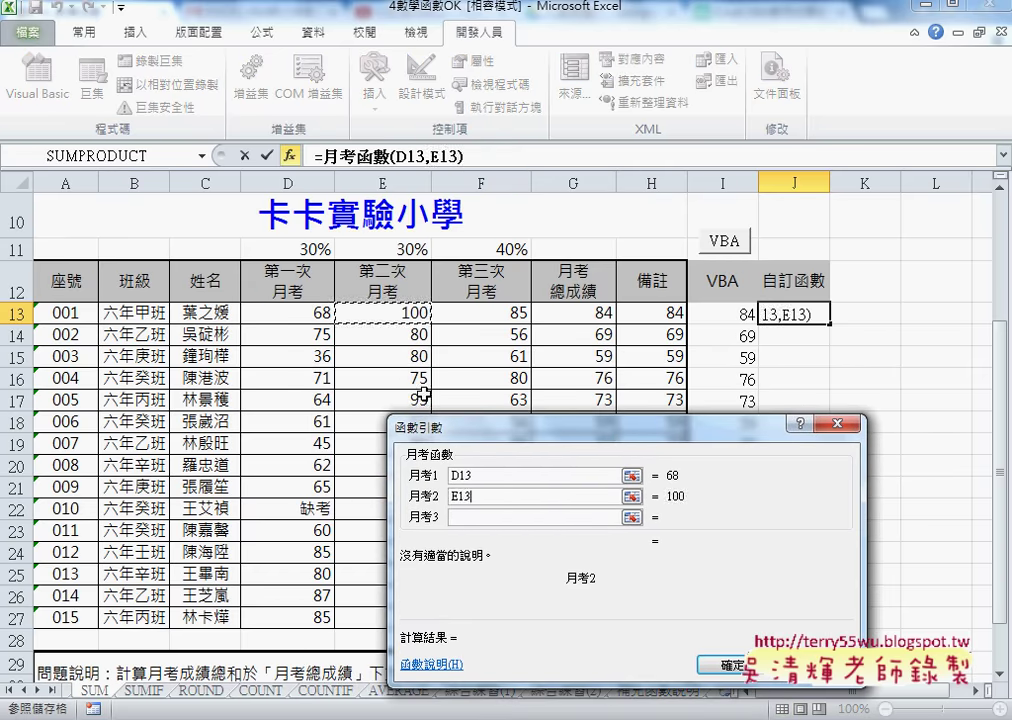
{"action": "left_click", "coordinate": [481, 314]}
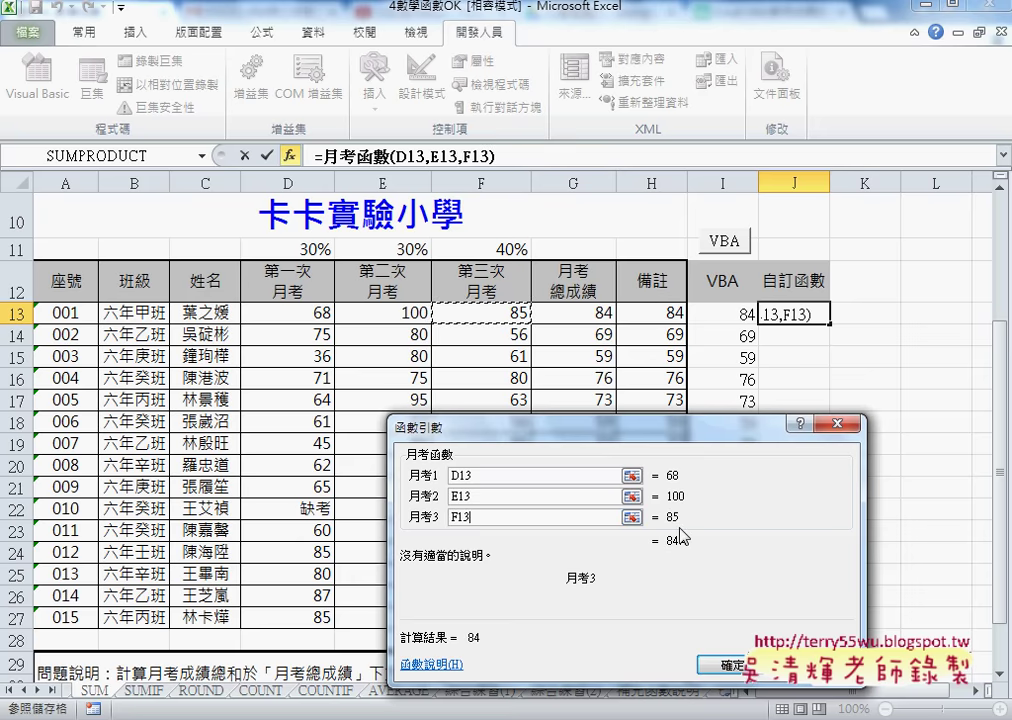
{"action": "key", "text": "Return"}
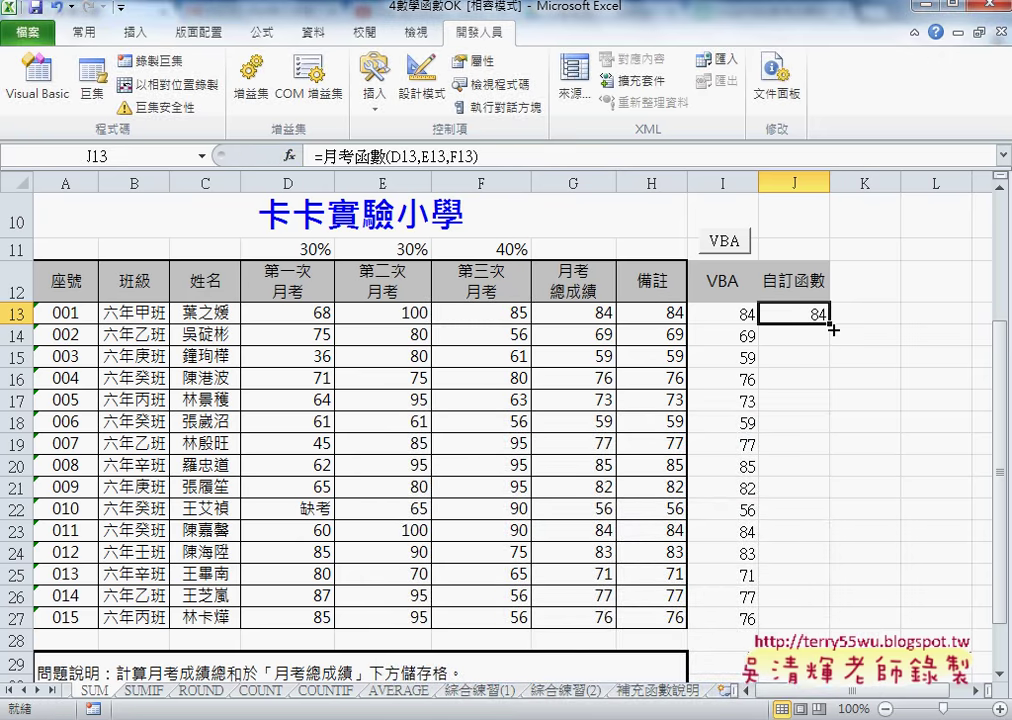
- Fill J13's 月考函數 formula down to J27, then compare G13's and J13's formulas
{"action": "left_click_drag", "start_coordinate": [829, 322], "coordinate": [827, 622]}
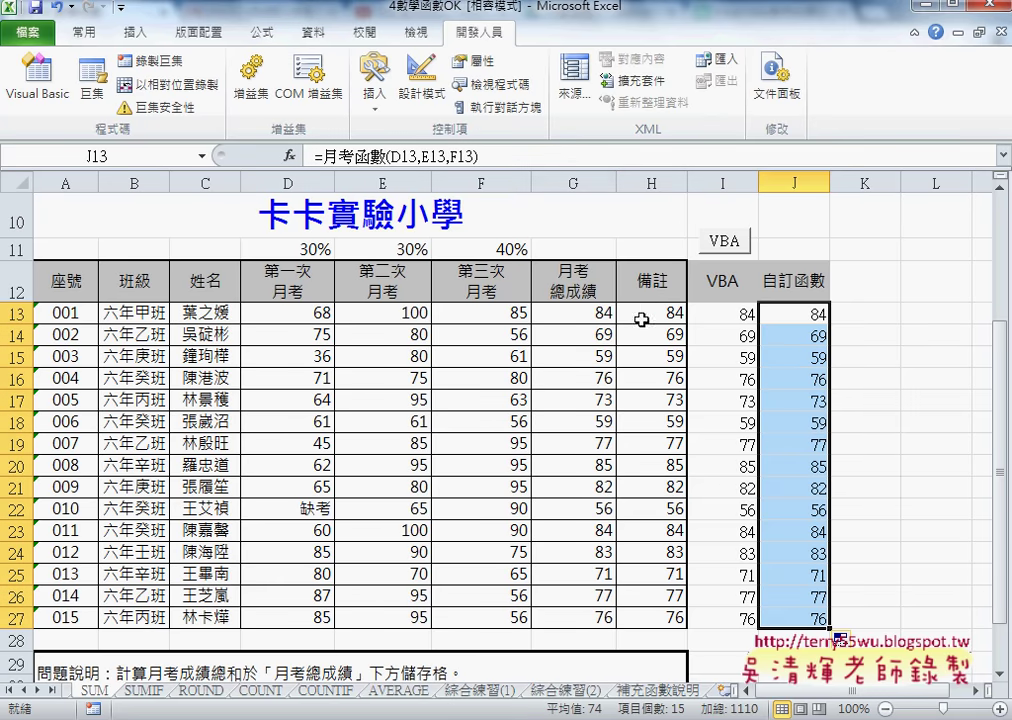
{"action": "left_click", "coordinate": [603, 318]}
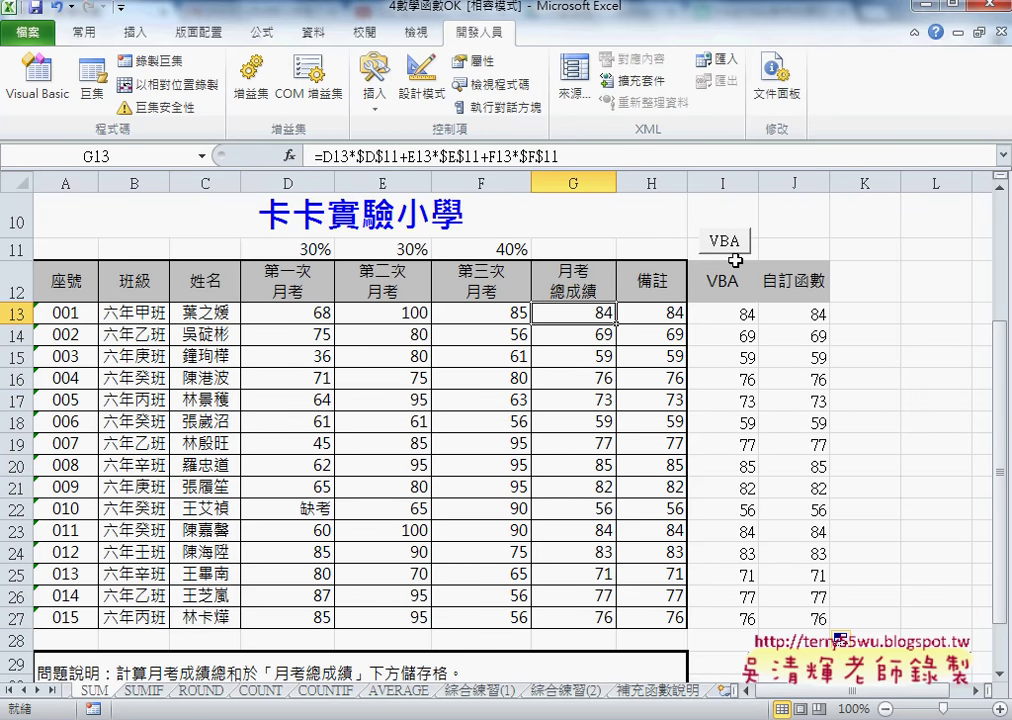
{"action": "left_click", "coordinate": [819, 316]}
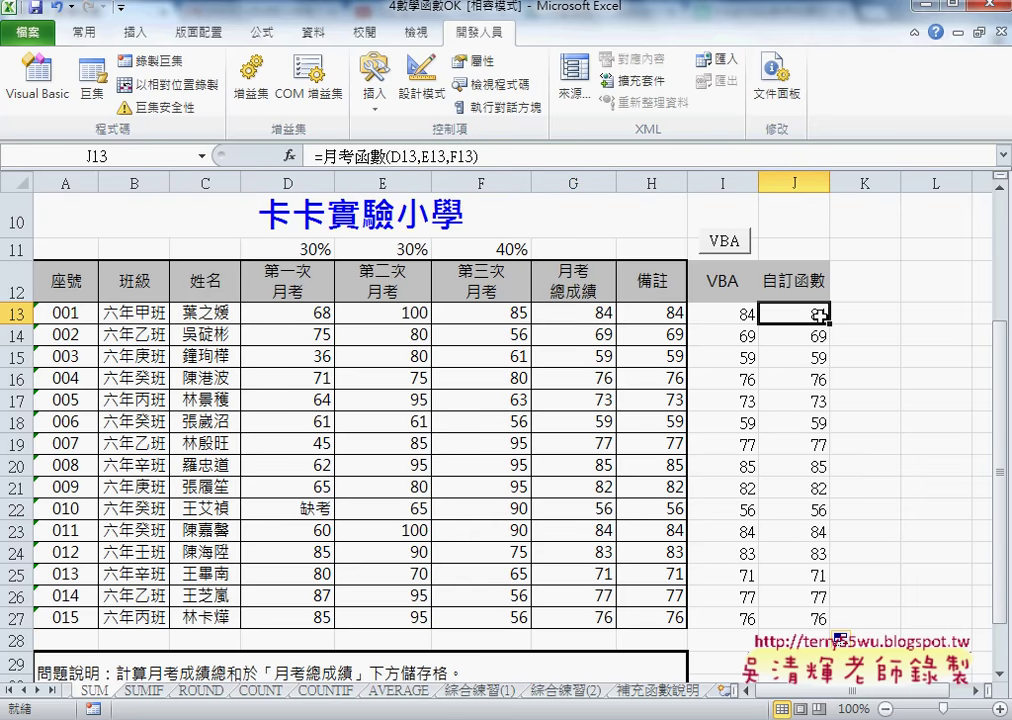